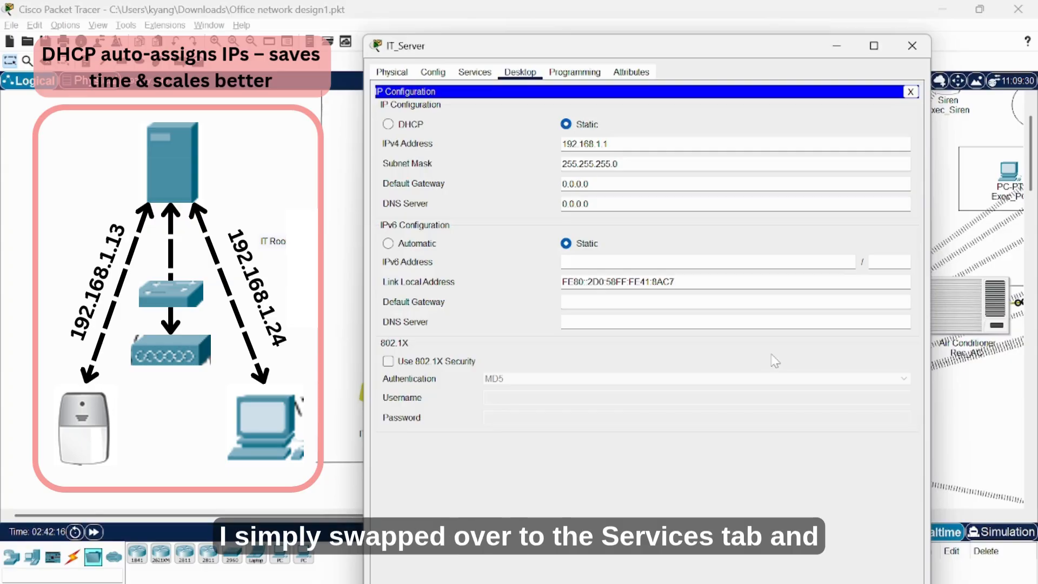
Turn IT_Server's DHCP service on and save serverPool starting at 192.168.1.0 for 256 users.
left_click(475, 72)
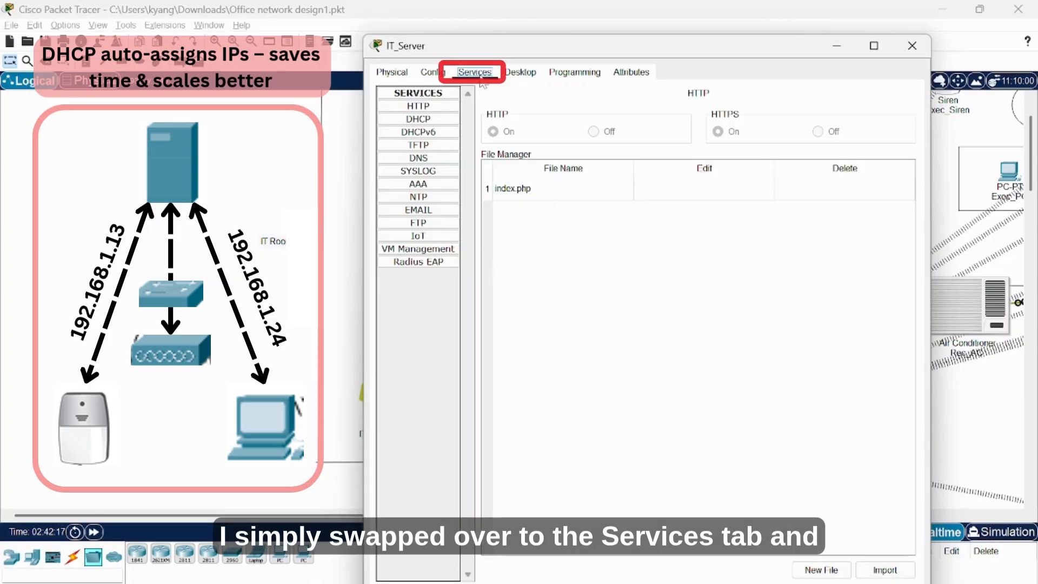
left_click(446, 120)
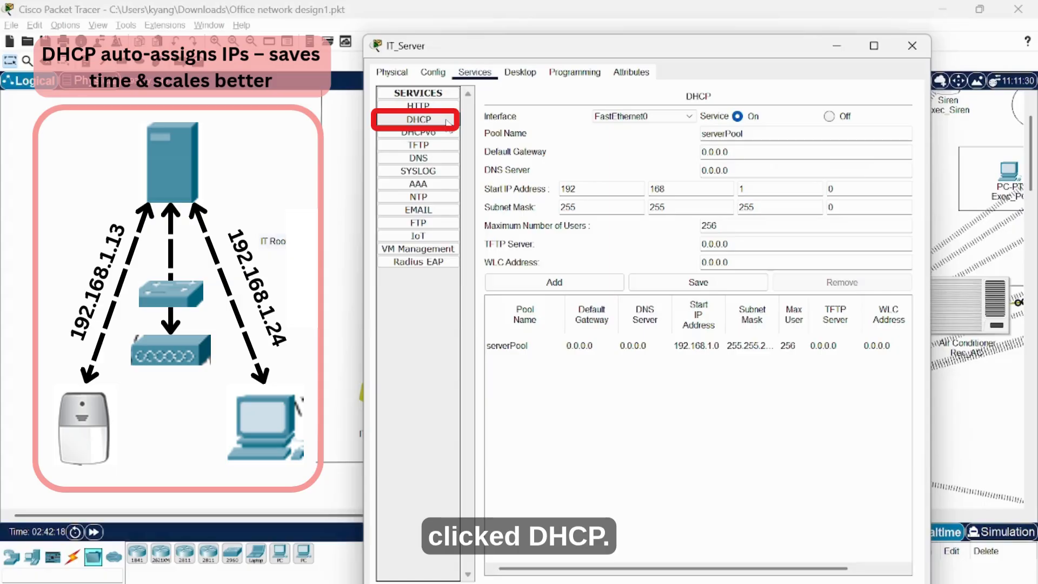
left_click(738, 116)
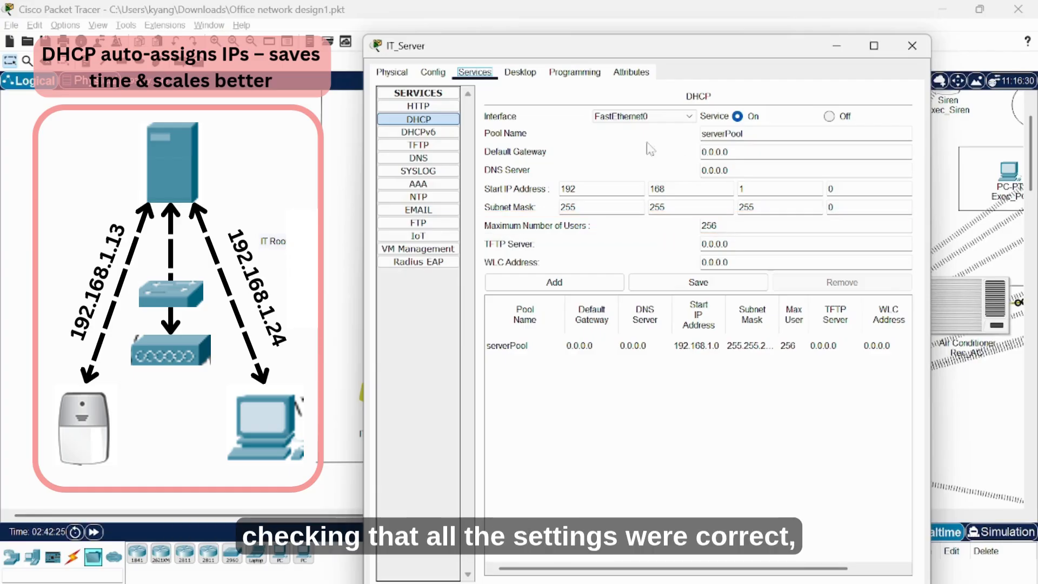
left_click(710, 286)
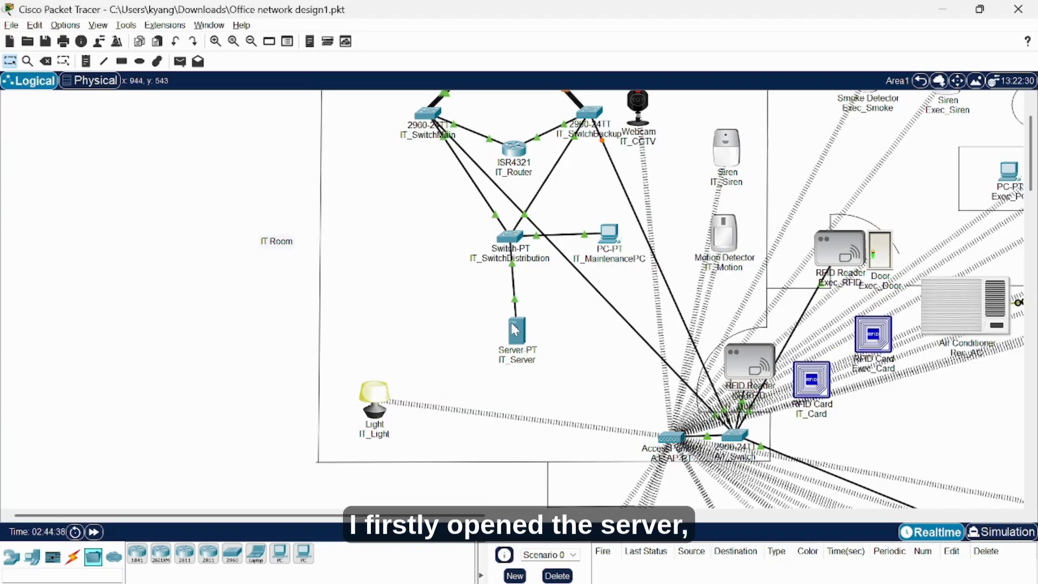
Confirm the IoT registration service on IT_Server is switched on.
left_click(511, 326)
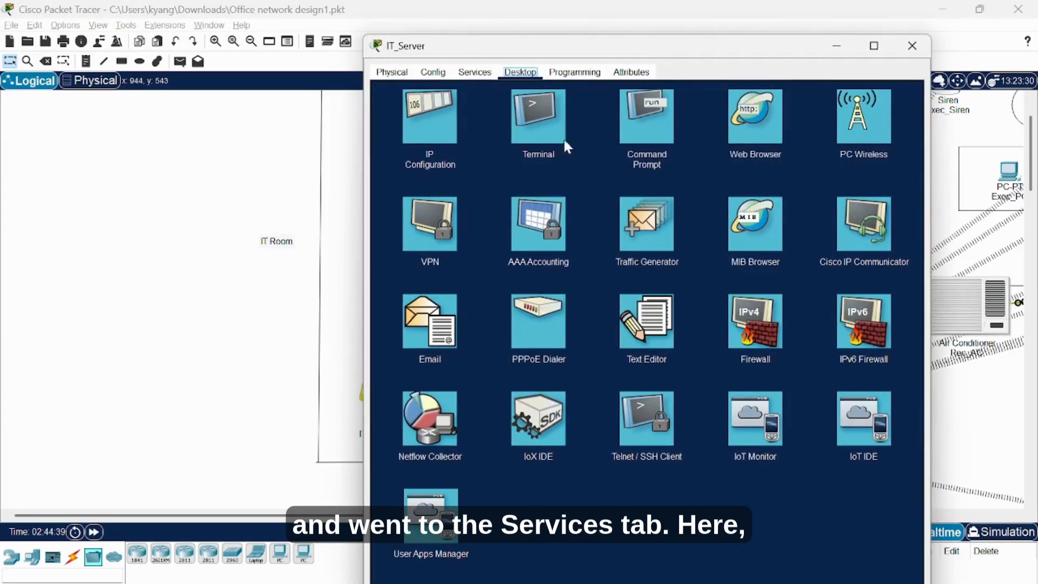
left_click(468, 75)
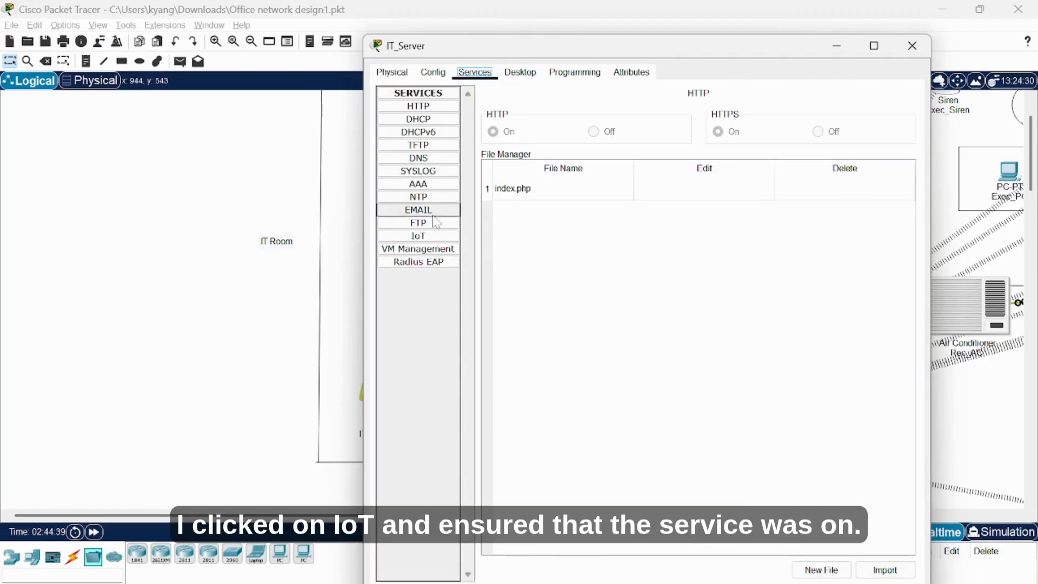
left_click(418, 236)
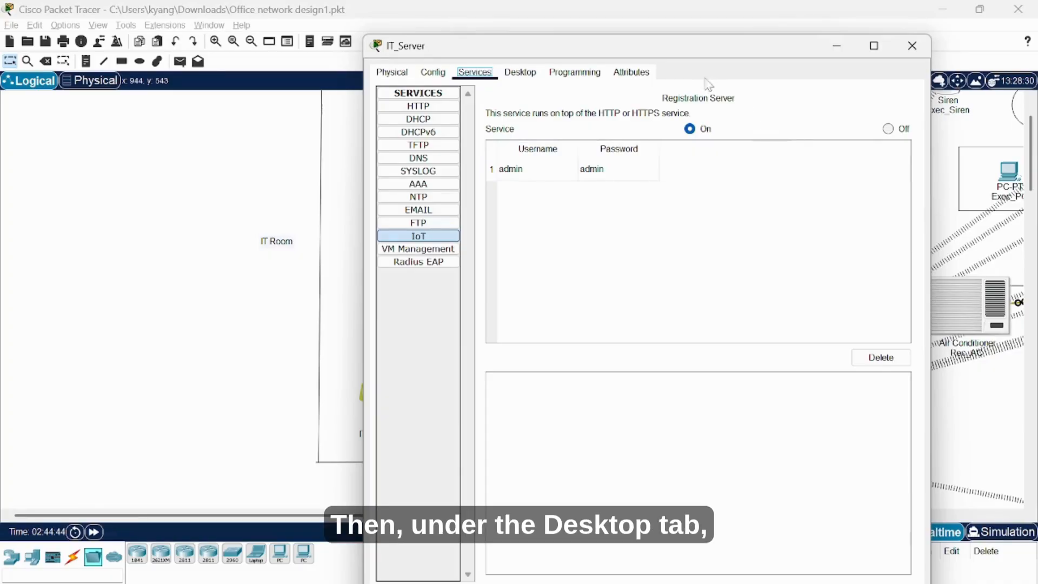
Log into IoT Monitor with server address 192.168.1.1 and browse the listed smart devices.
left_click(520, 72)
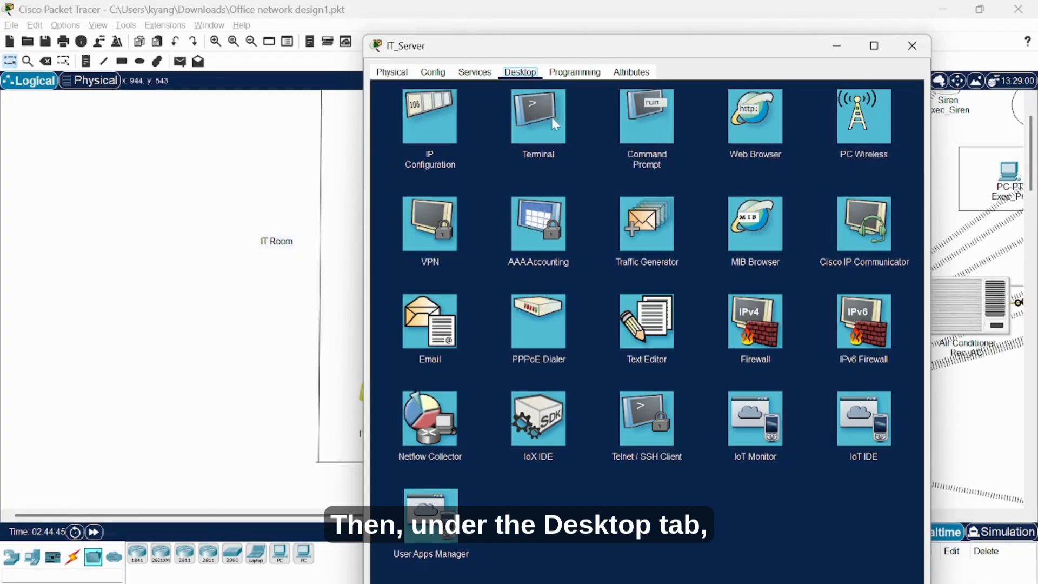
left_click(745, 427)
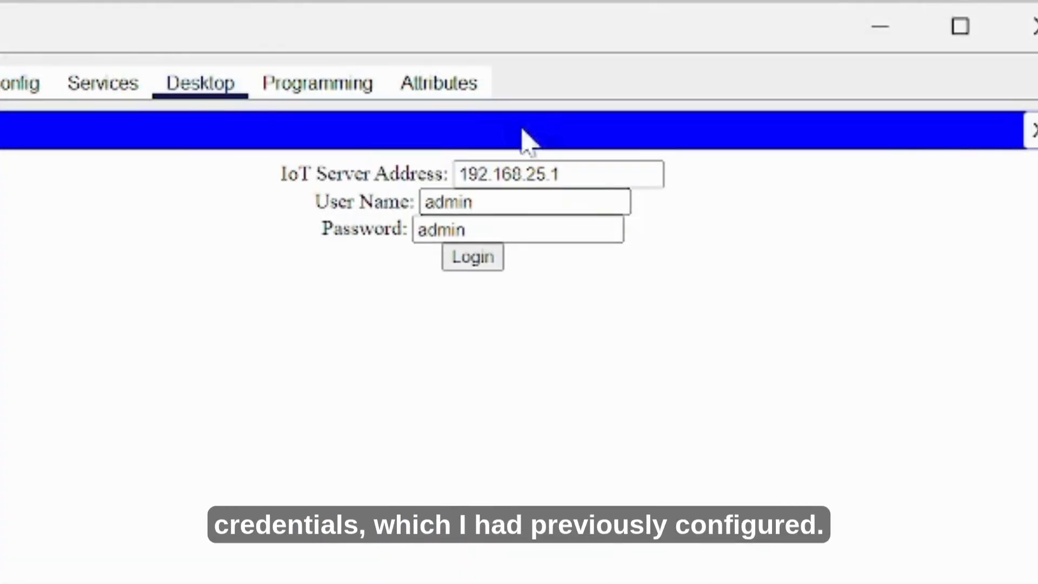
left_click(547, 174)
key("BackSpace")
key("BackSpace")
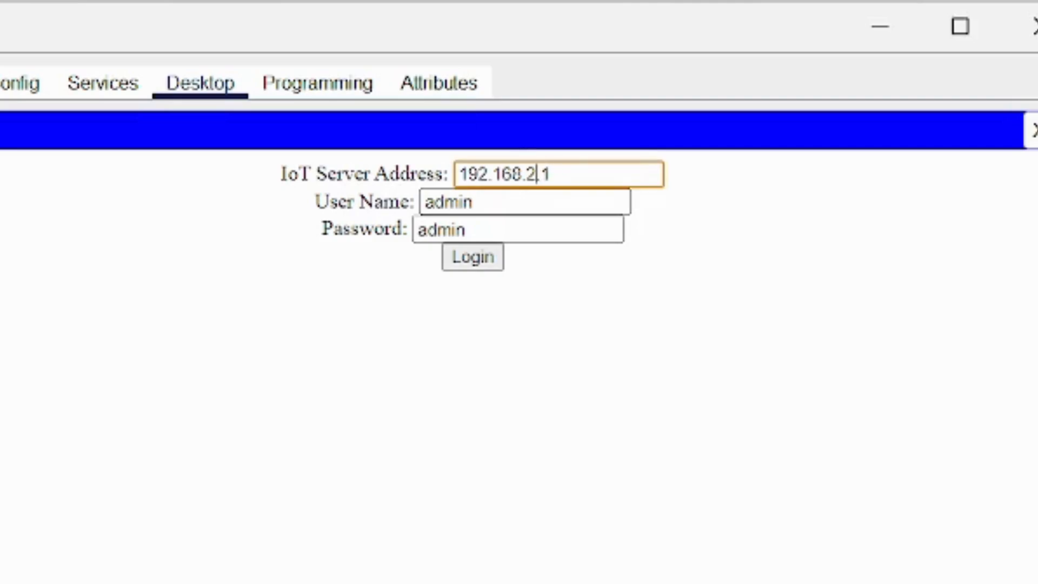
type("1")
left_click(795, 246)
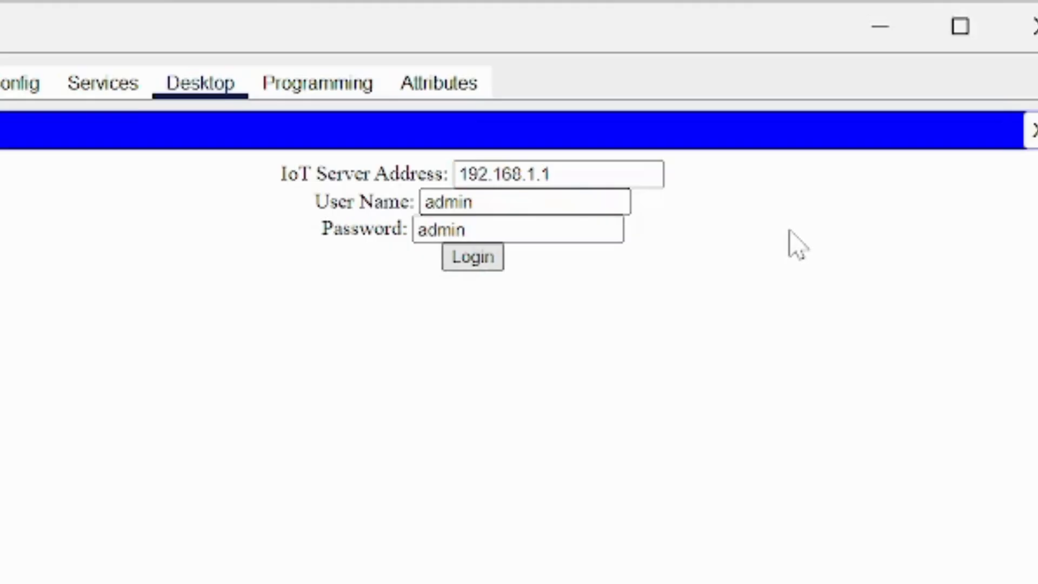
left_click(472, 257)
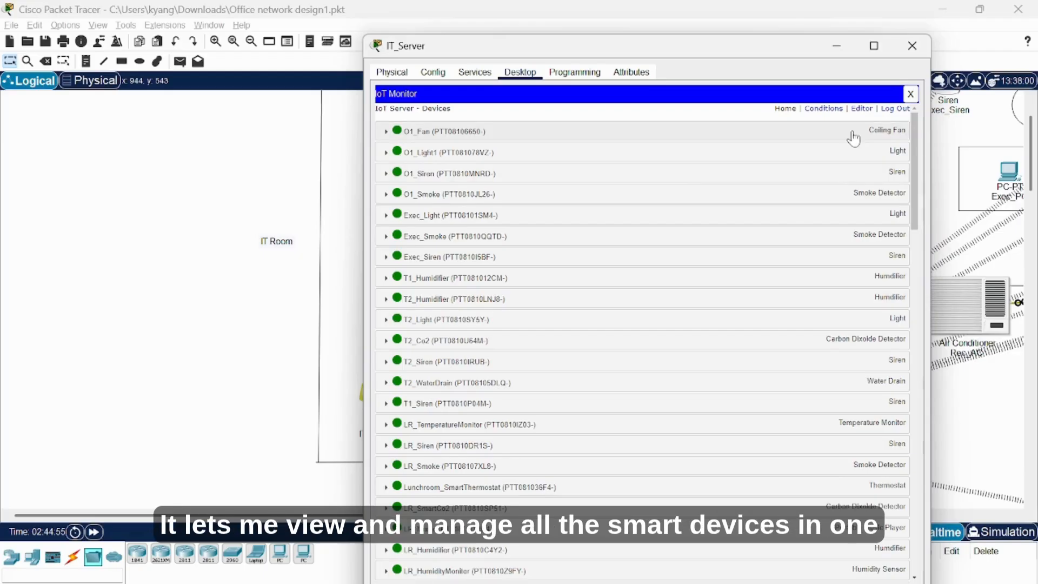
scroll(700, 299, "down", 2)
scroll(700, 298, "down", 1)
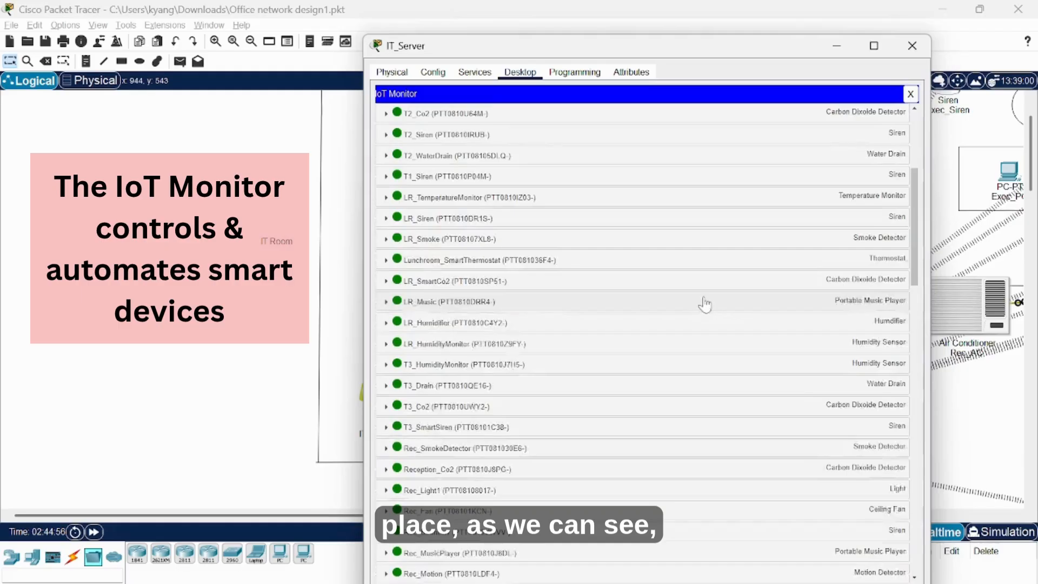
scroll(701, 305, "up", 3)
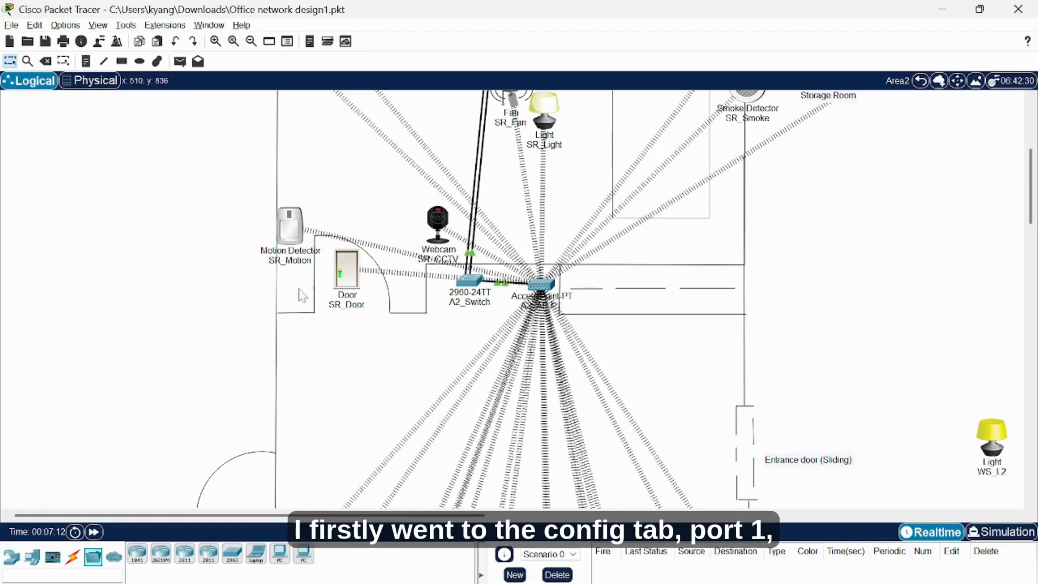
left_click(541, 285)
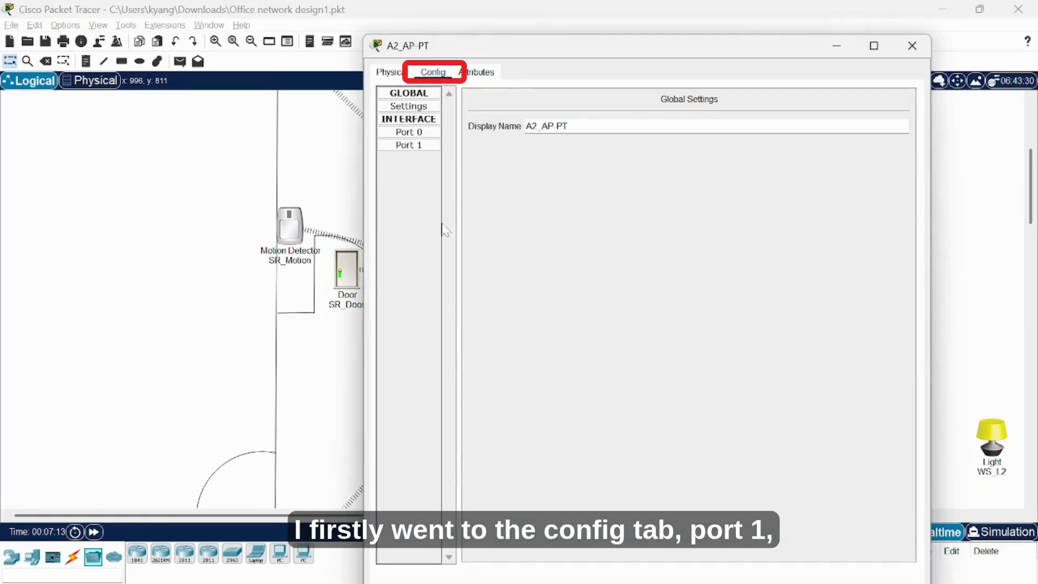
left_click(419, 146)
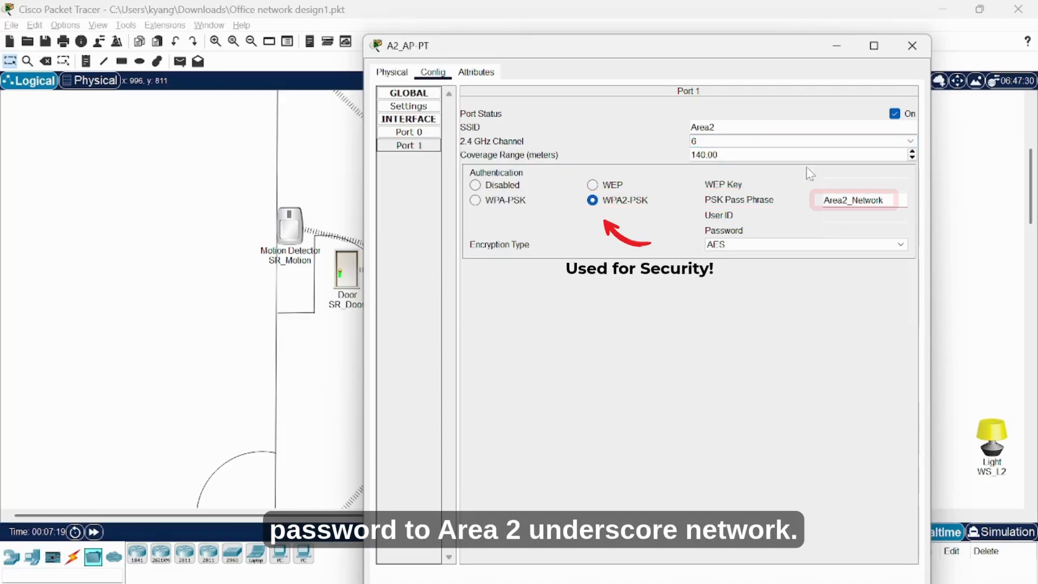
double_click(853, 200)
left_click(839, 337)
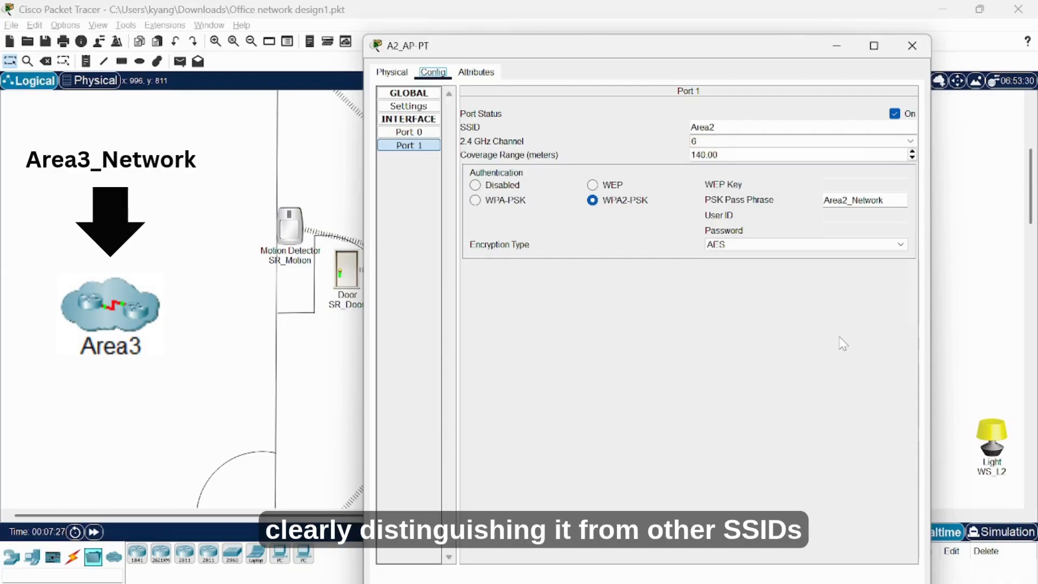
left_click(912, 45)
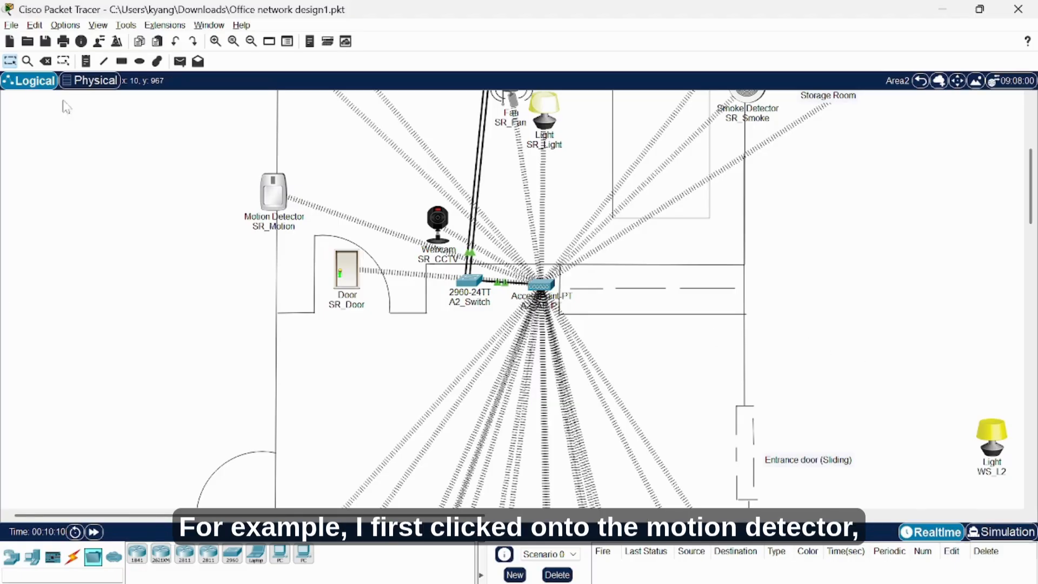
Toggle SR_Motion's Wireless0 addressing from static back to DHCP so it obtains 192.168.1.87.
left_click(281, 199)
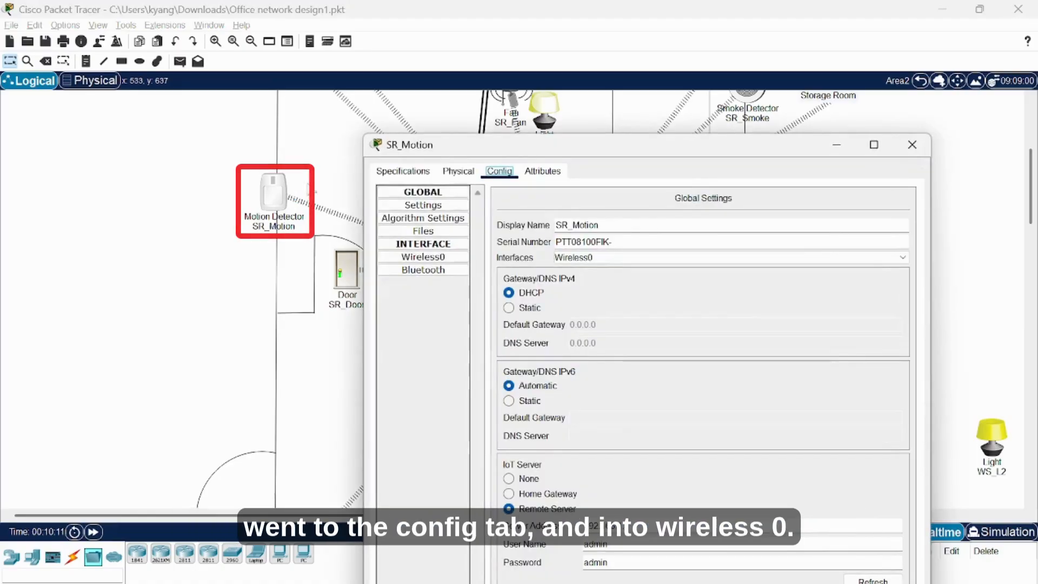
left_click(442, 259)
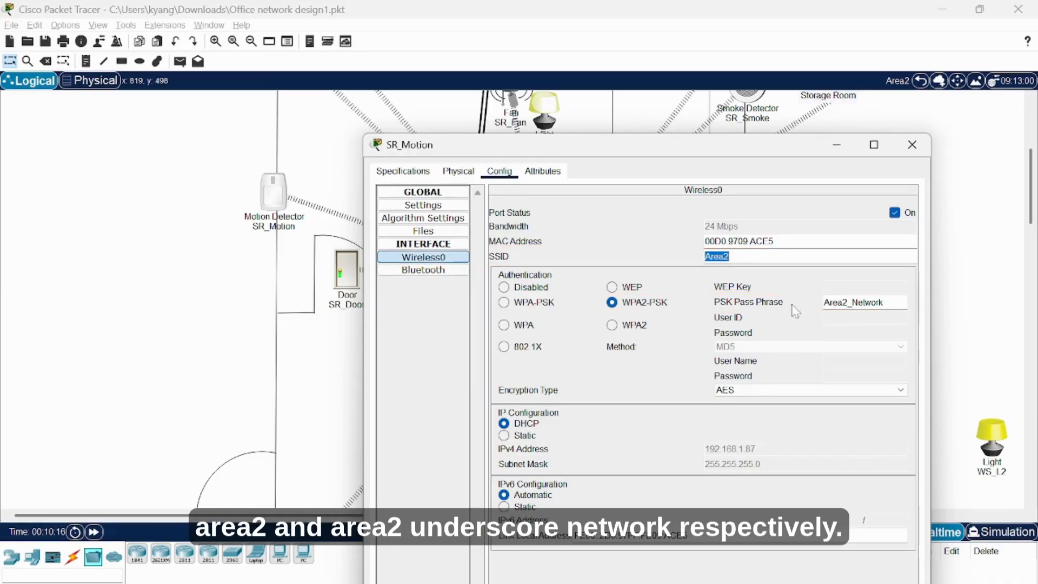
left_click_drag(886, 303, 829, 302)
left_click(849, 304)
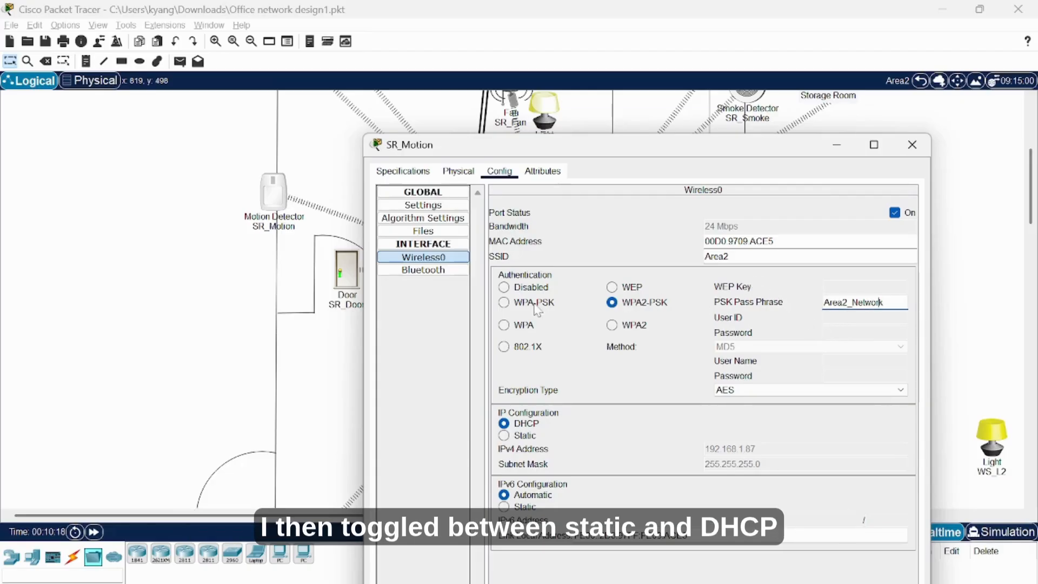
left_click(519, 435)
left_click(516, 423)
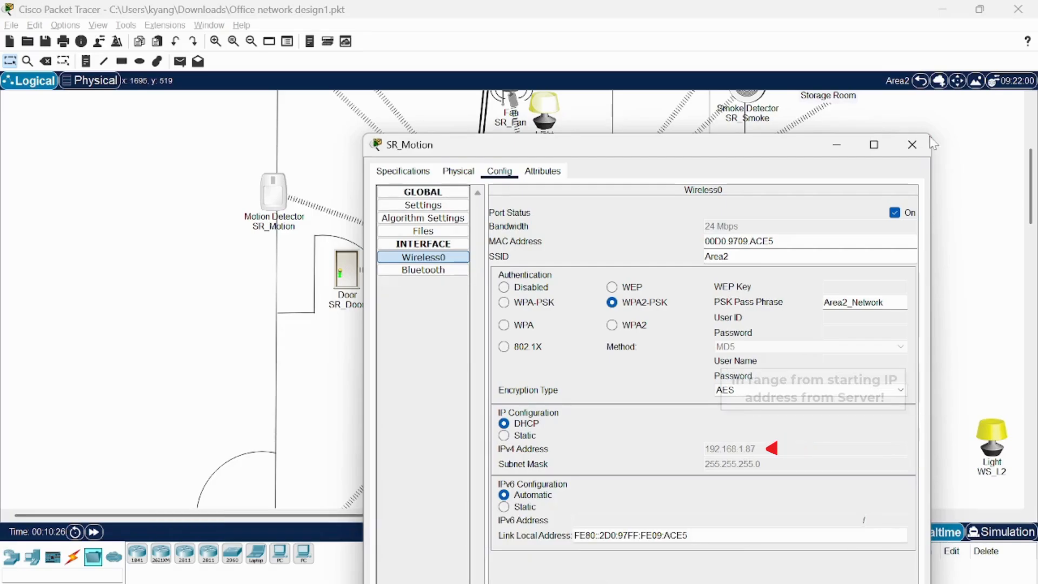
left_click(912, 144)
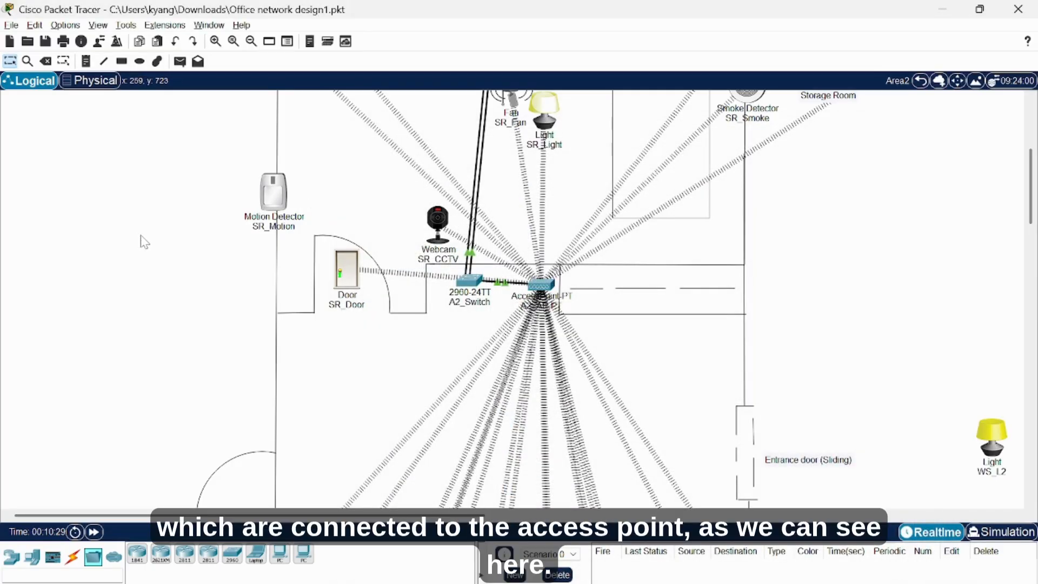
Shift SR_Motion up-left and place a new PC named O1_PC on the Office1 desk.
left_click_drag(287, 205, 258, 176)
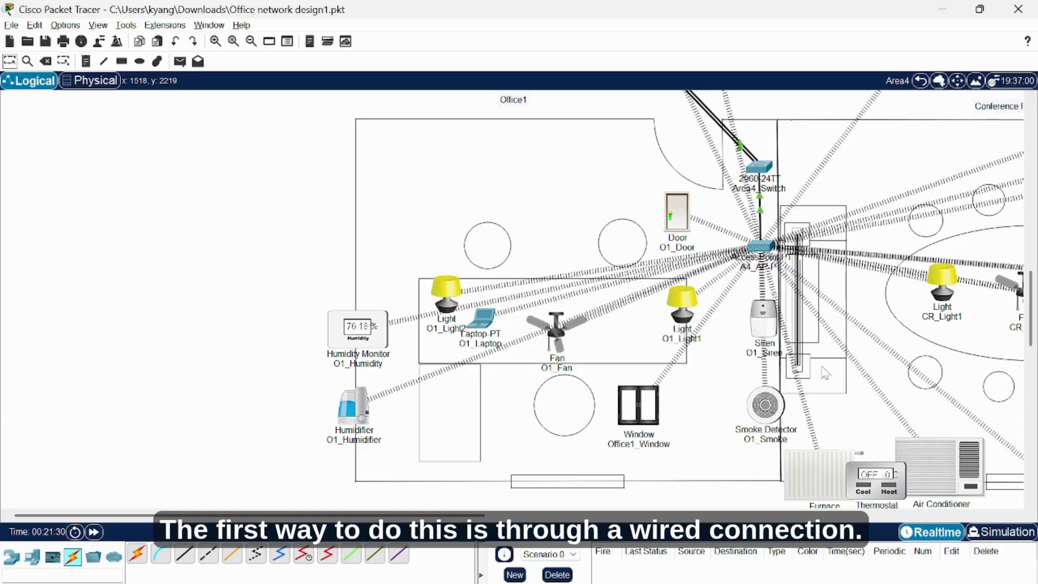
left_click(32, 557)
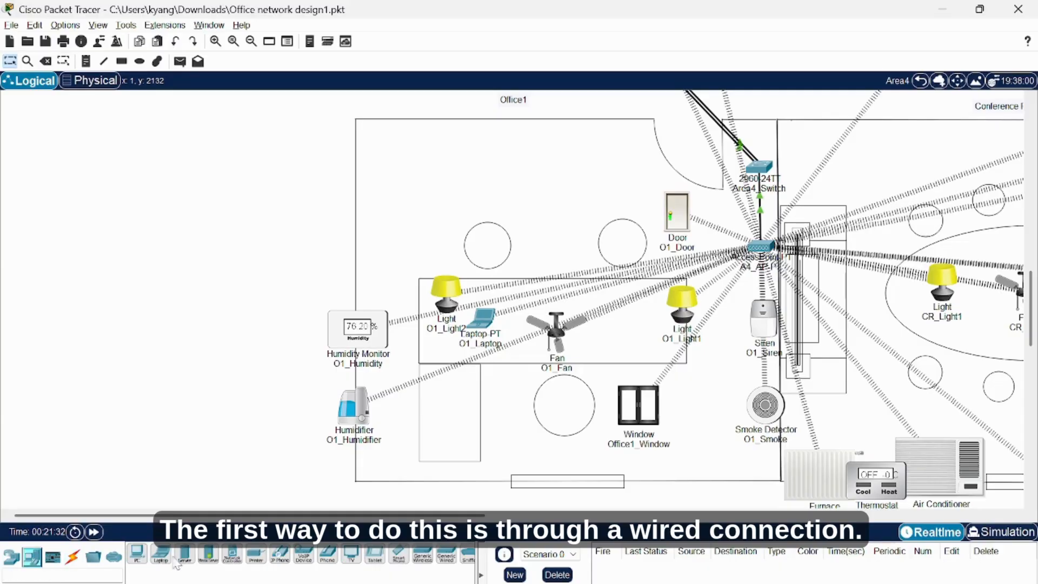
left_click_drag(129, 557, 632, 324)
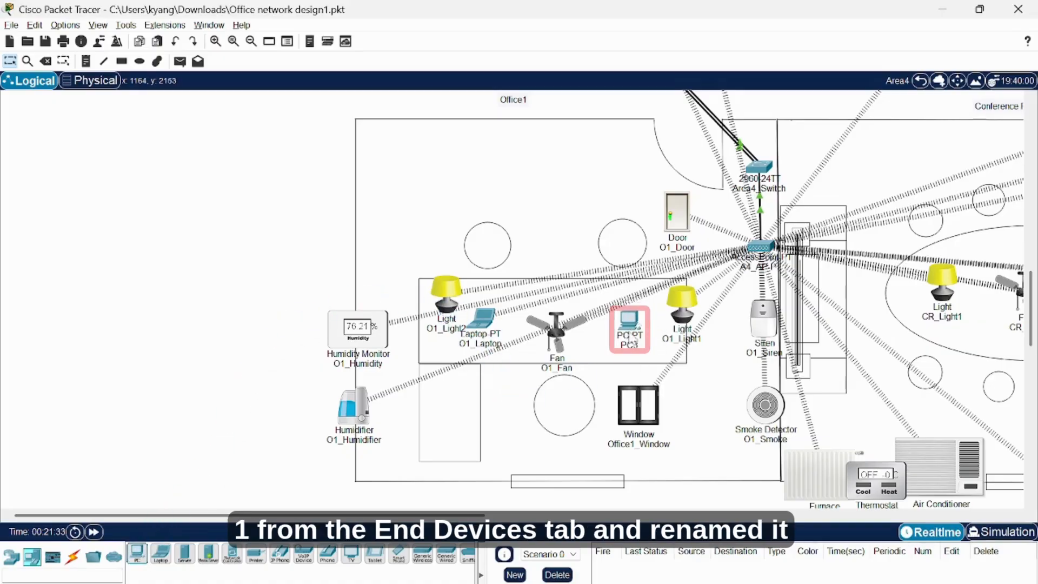
left_click(629, 345)
type("O1")
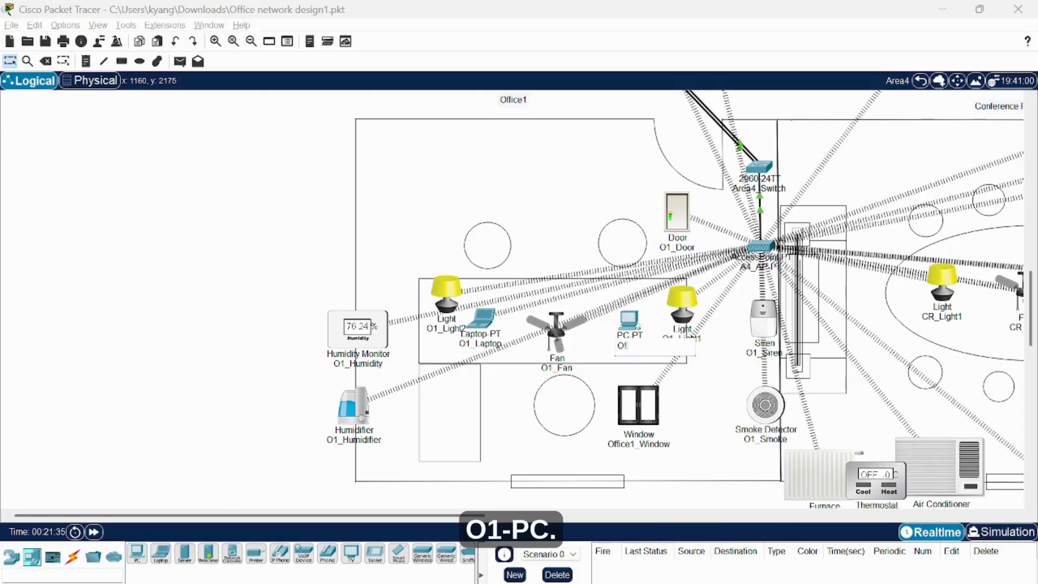
type("_PC")
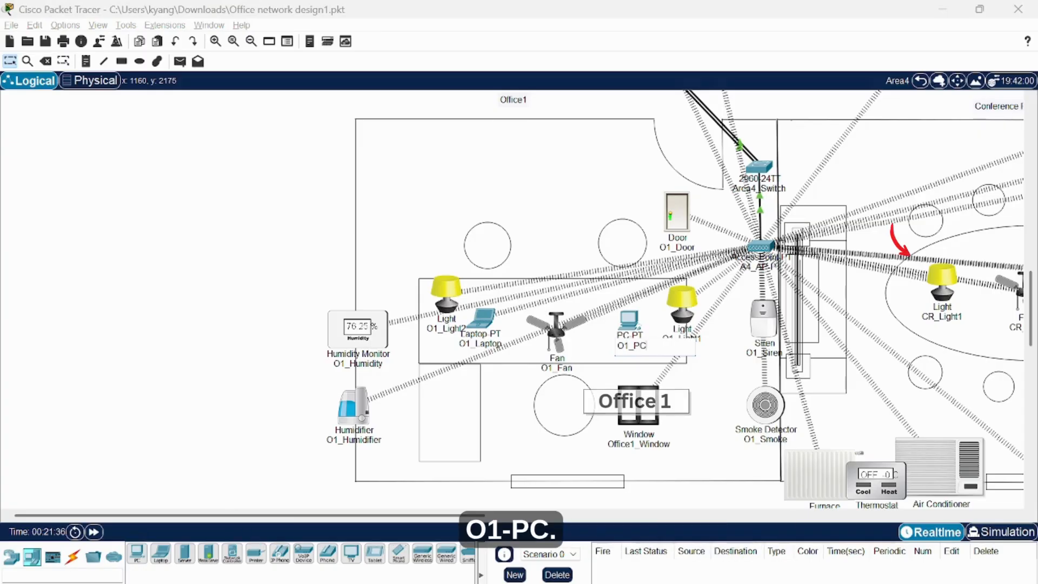
Cable O1_PC's FastEthernet0 to switch port FastEthernet0/4 with copper straight-through and bring the link up.
left_click(72, 554)
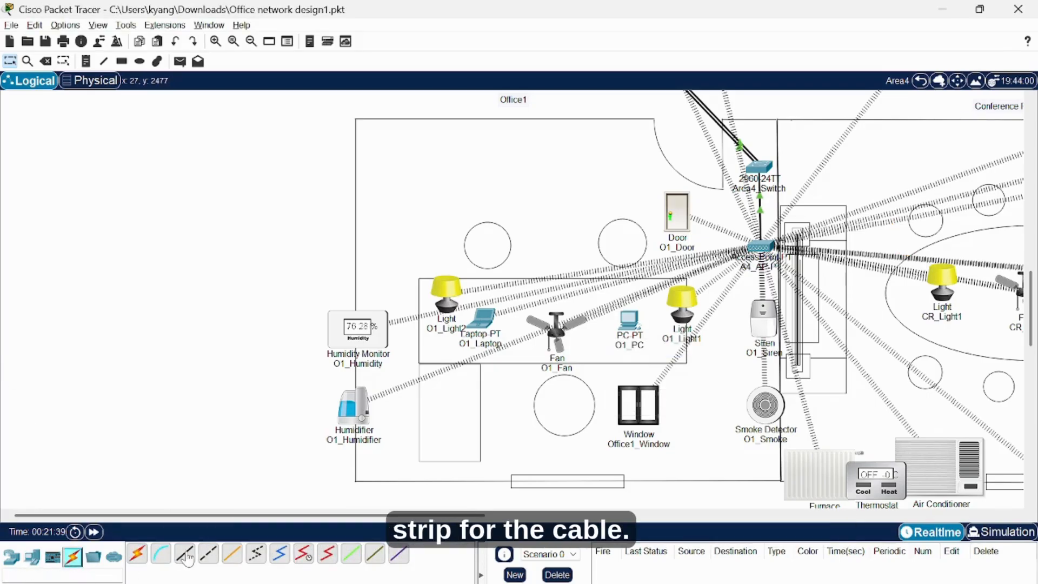
left_click(185, 557)
left_click(624, 317)
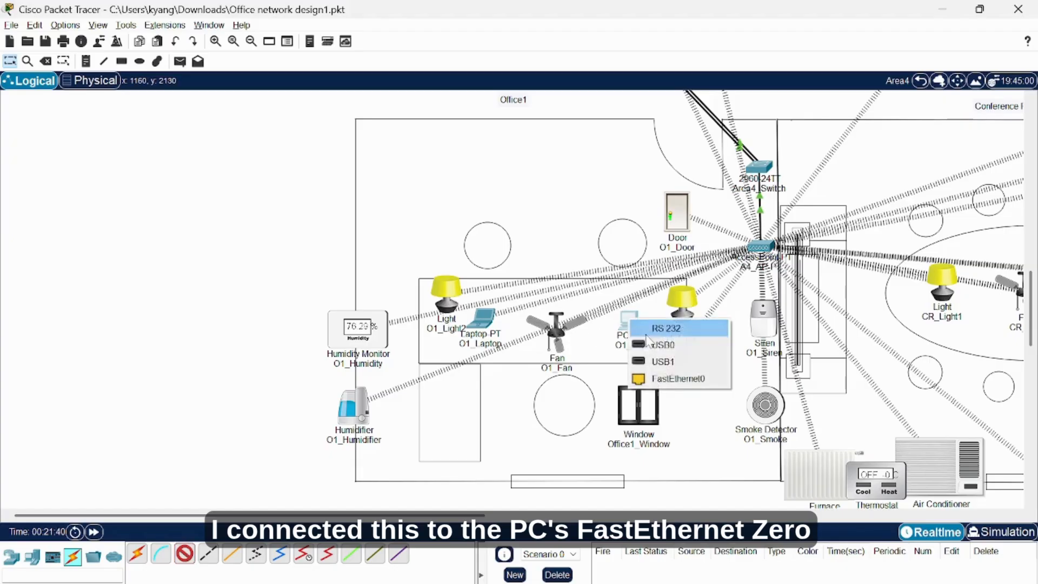
left_click(666, 375)
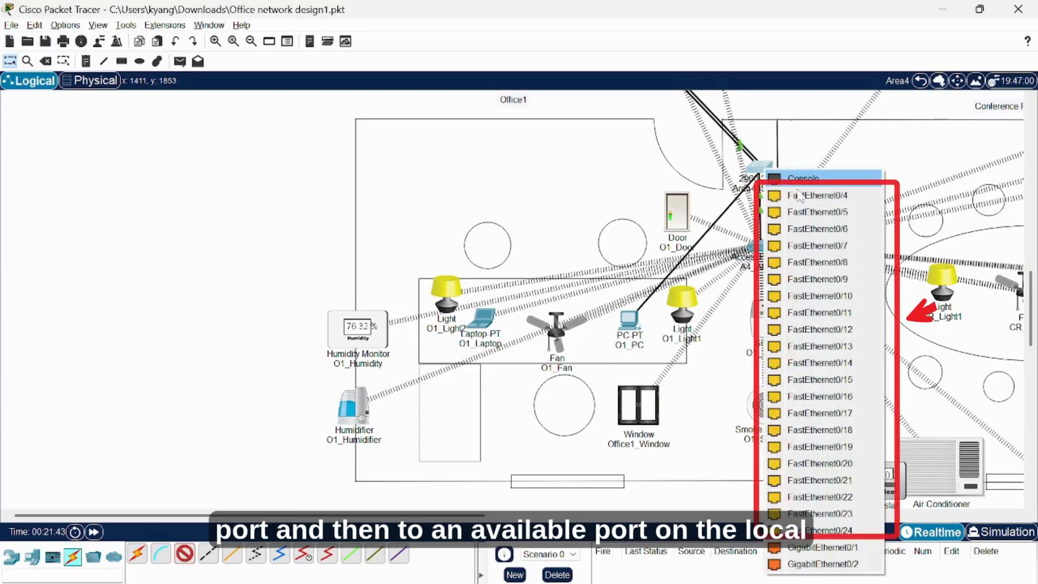
left_click(800, 199)
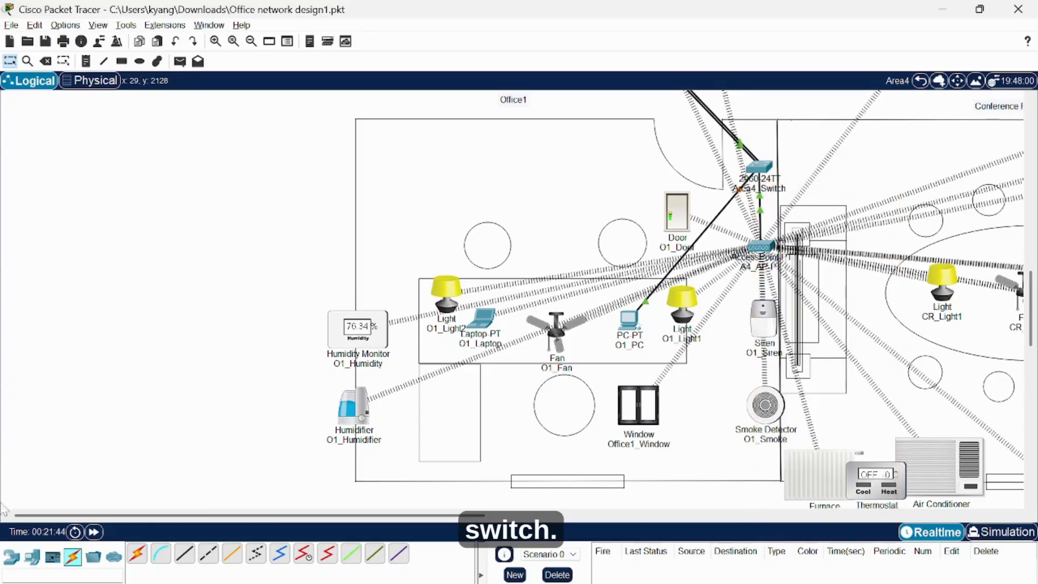
left_click(94, 533)
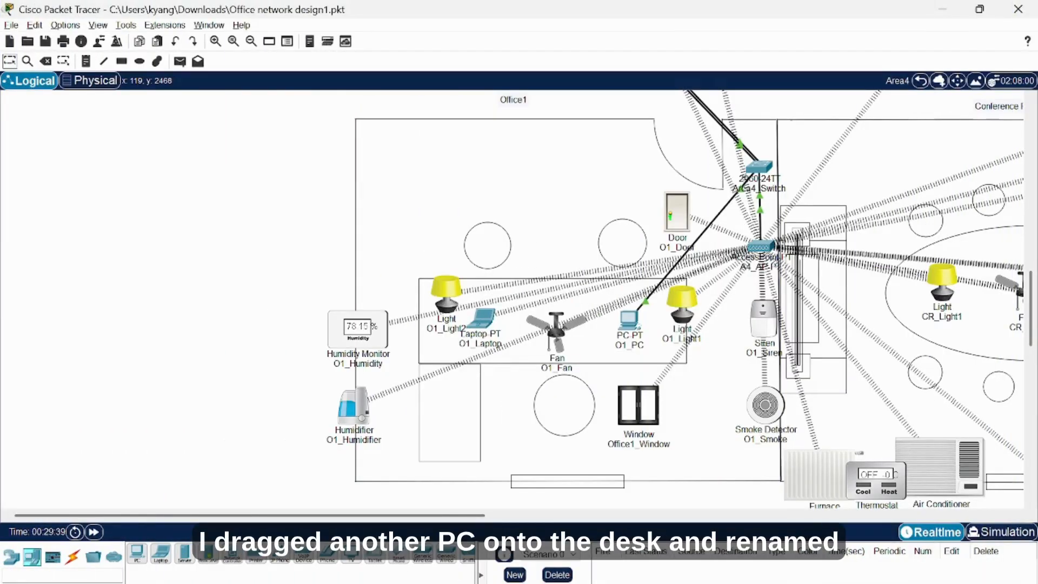
Place a second PC on the lower Office1 desk and name it O1_PC2.
left_click_drag(134, 564, 460, 438)
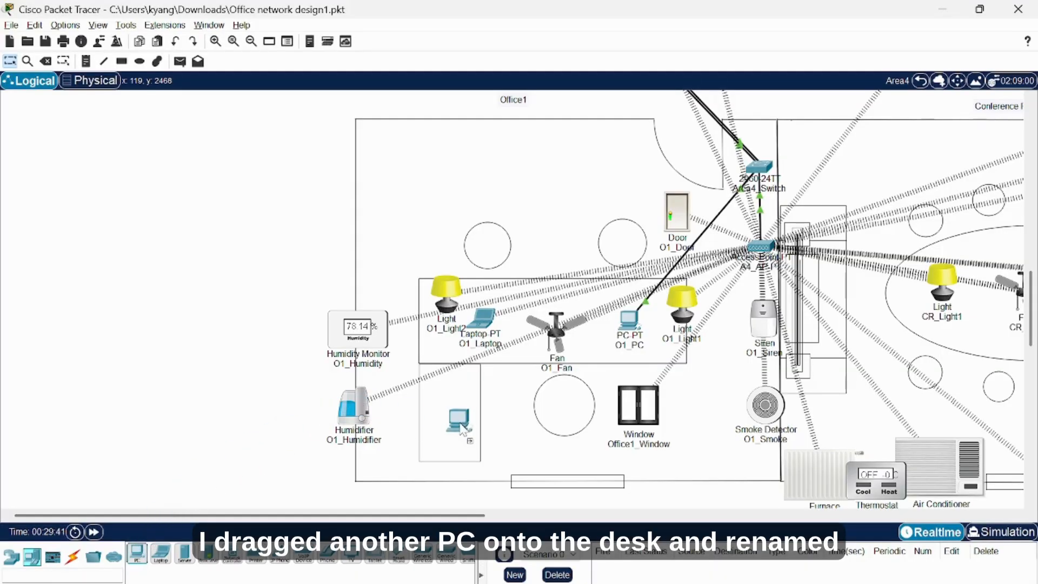
left_click(460, 438)
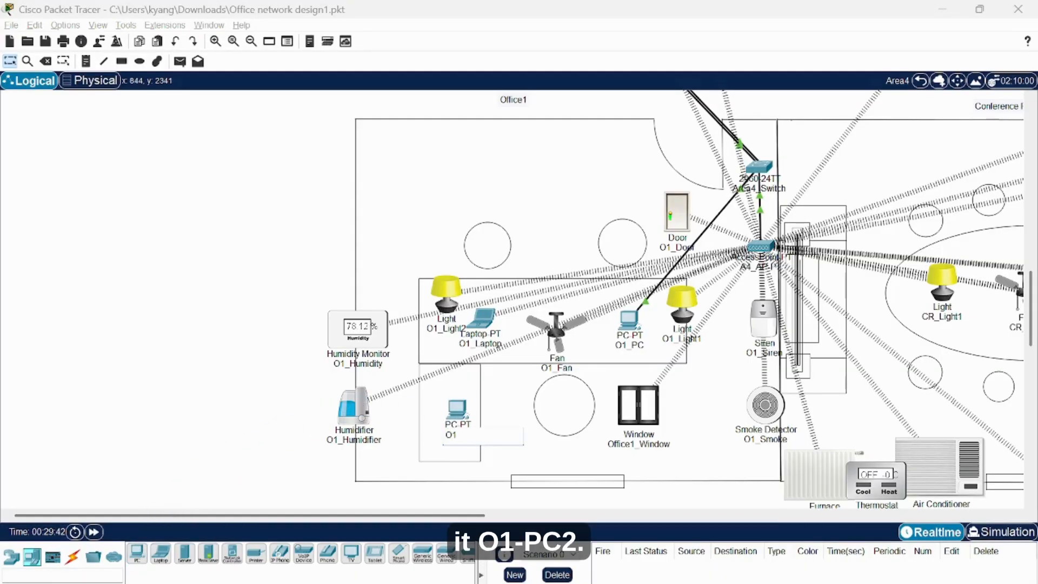
type("O1_Pz")
key("BackSpace")
type("C2")
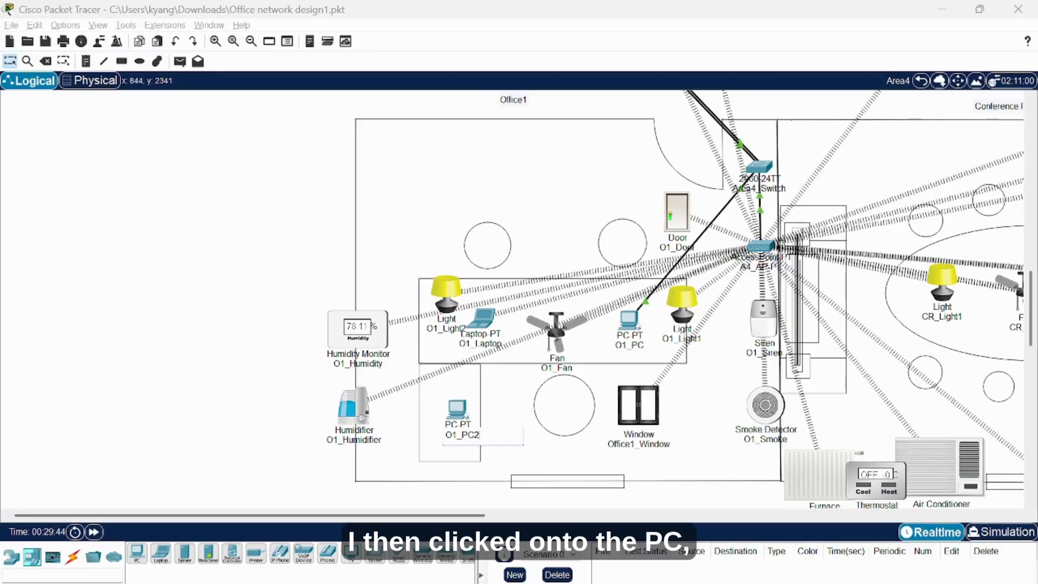
left_click(232, 352)
Replace O1_PC2's network module with a WMP300N wireless module and power it back on.
left_click(457, 409)
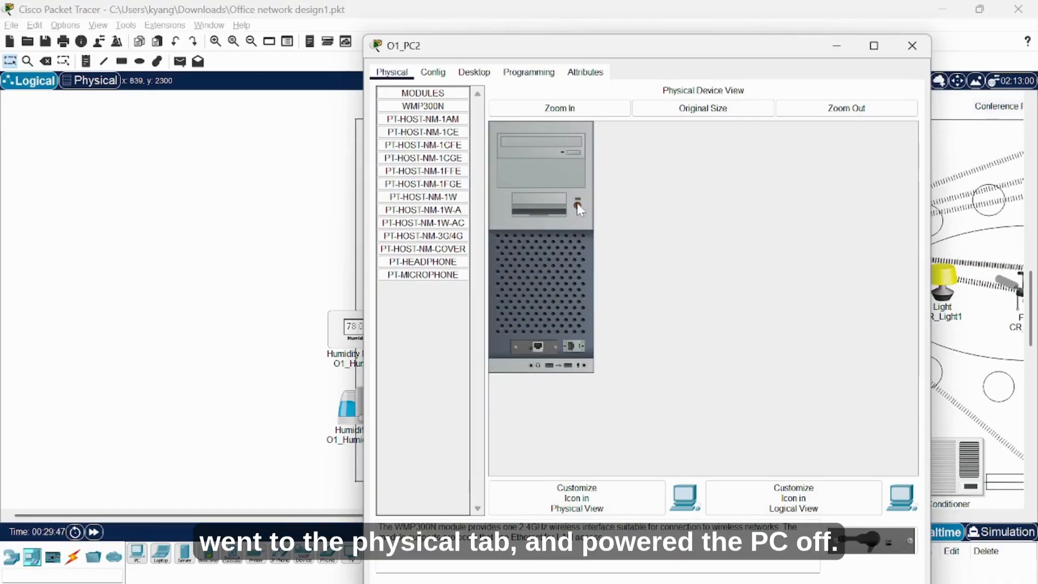
left_click_drag(542, 347, 448, 210)
left_click_drag(426, 106, 554, 345)
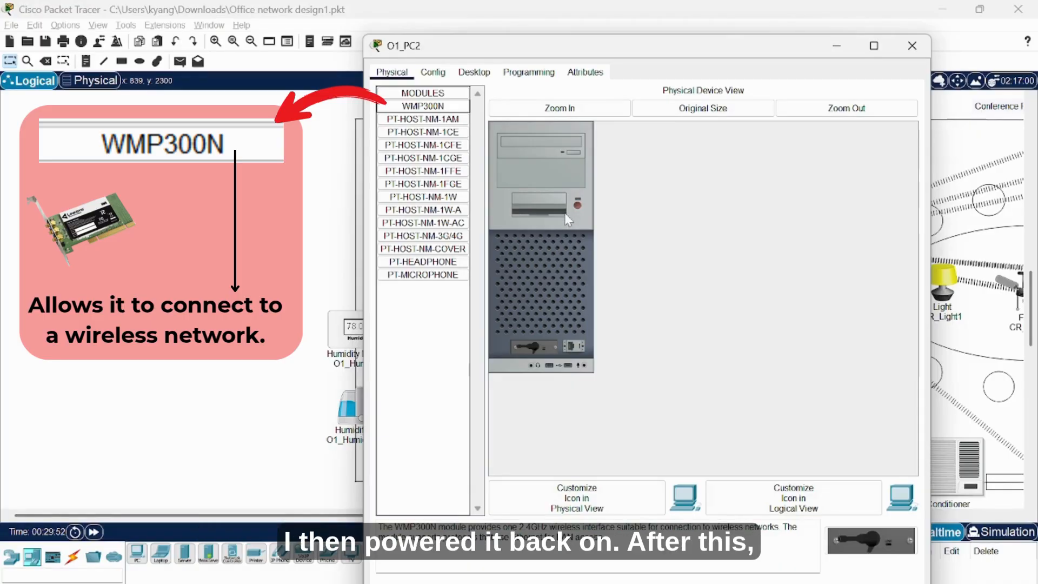
left_click(577, 206)
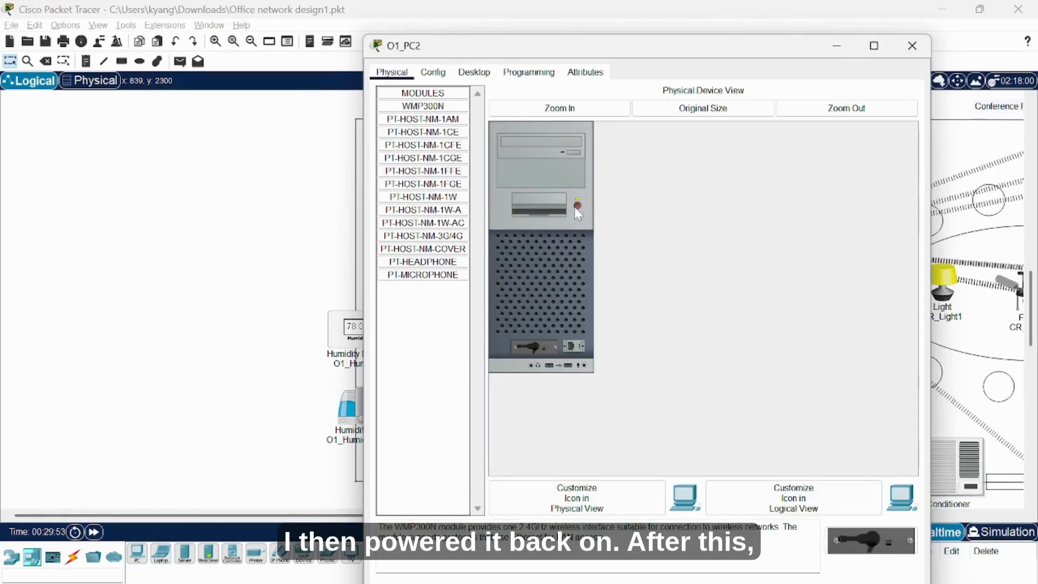
In O1_PC2's PC Wireless utility, refresh the available networks and select Area4.
left_click(473, 73)
left_click(438, 245)
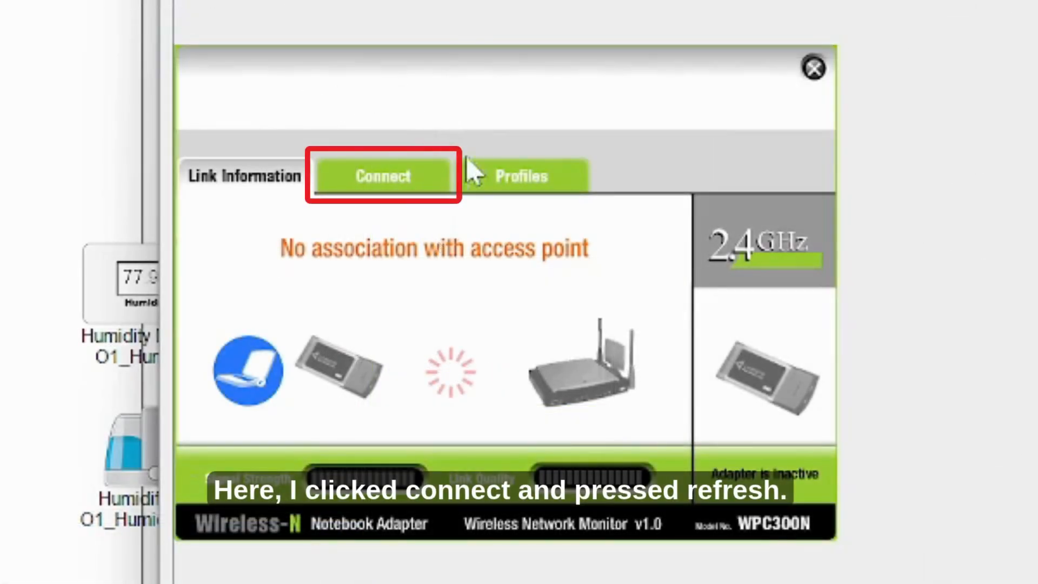
left_click(492, 279)
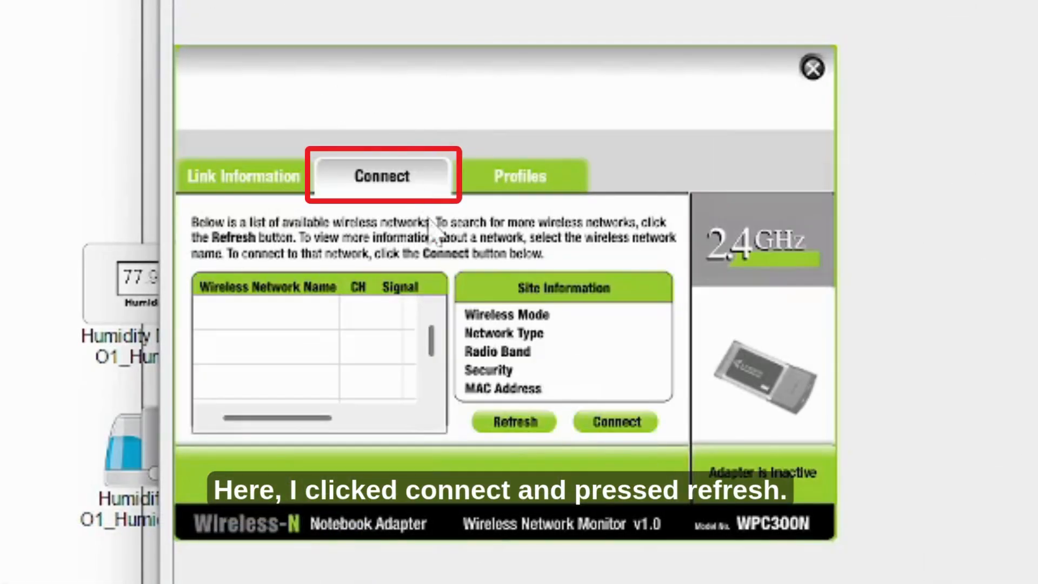
left_click(515, 422)
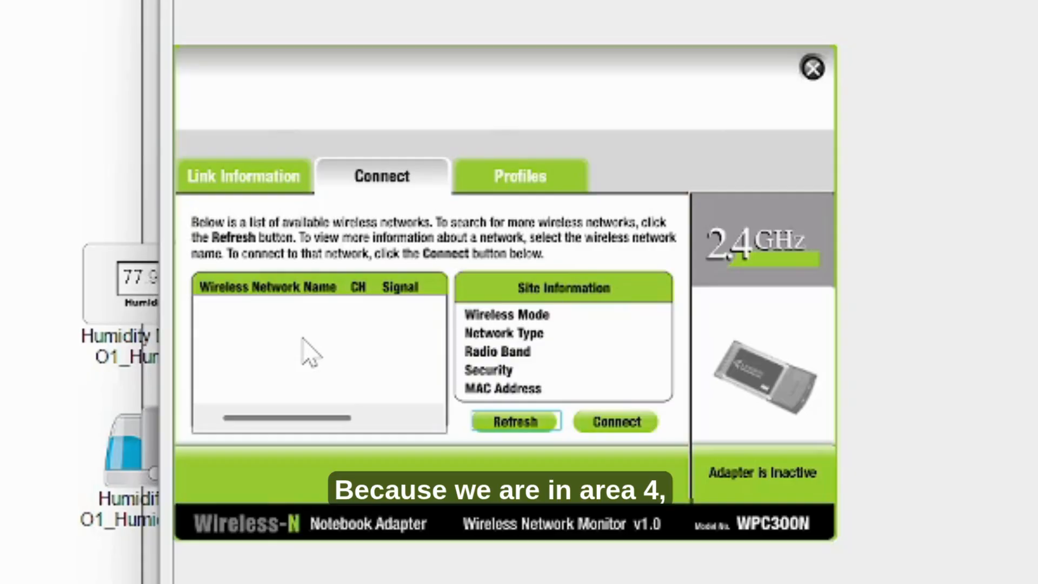
scroll(303, 346, "down", 2)
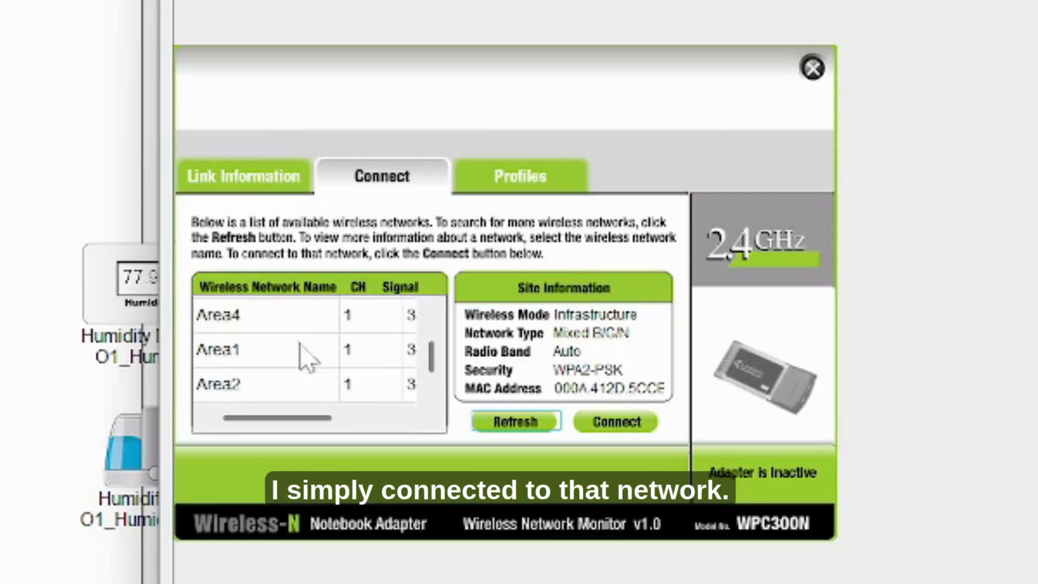
left_click(263, 319)
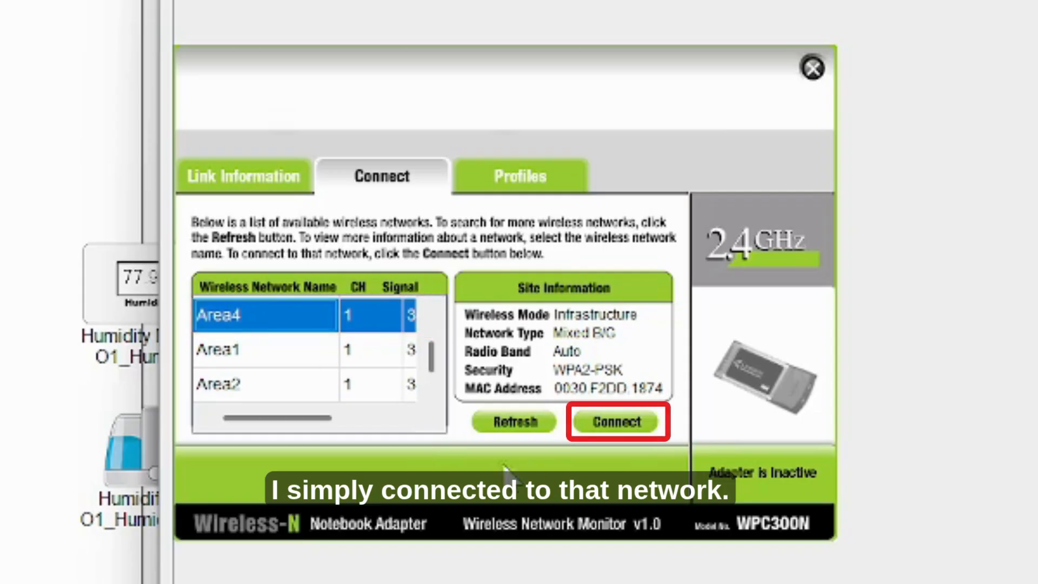
Connect to Area4 using the network's WPA2 pre-shared key, then close the utility.
left_click(615, 424)
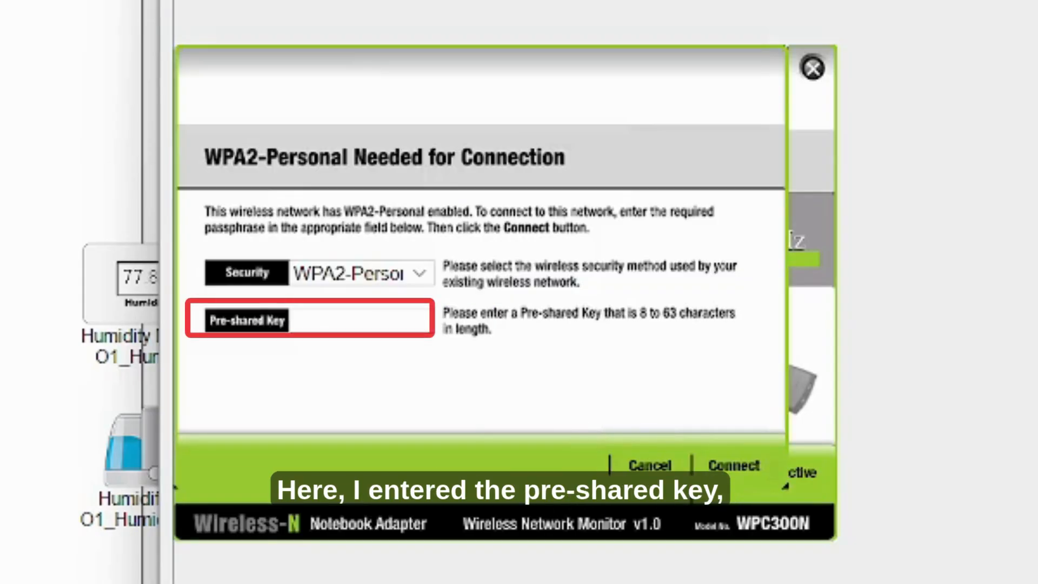
left_click(345, 321)
type("Area")
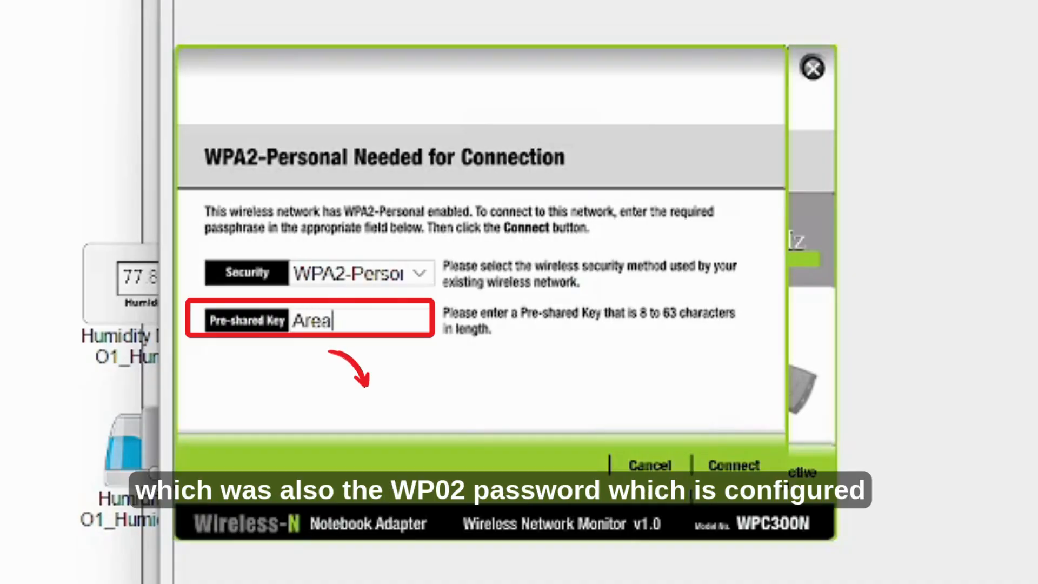
type("4_")
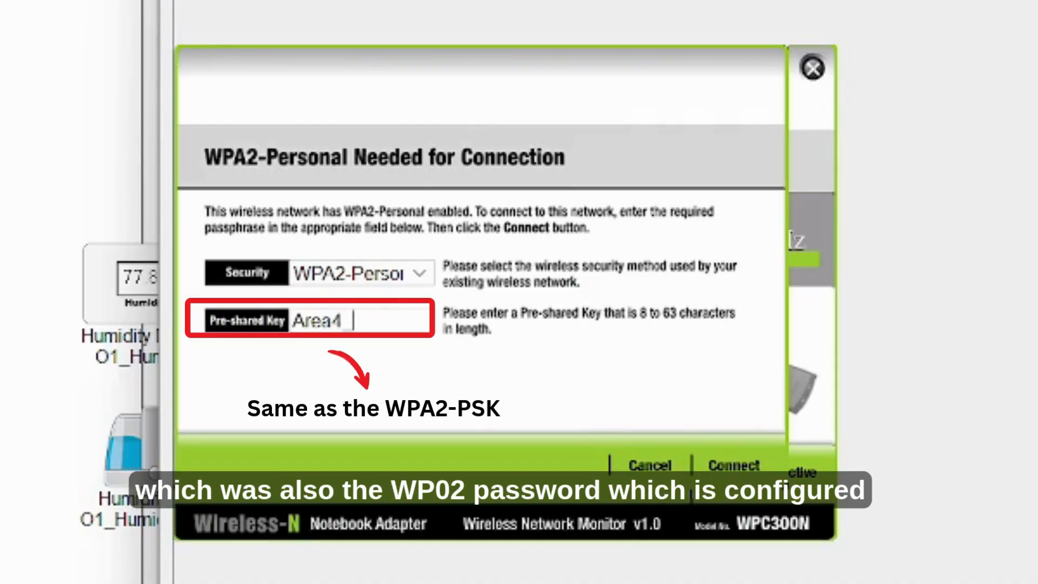
type("Network")
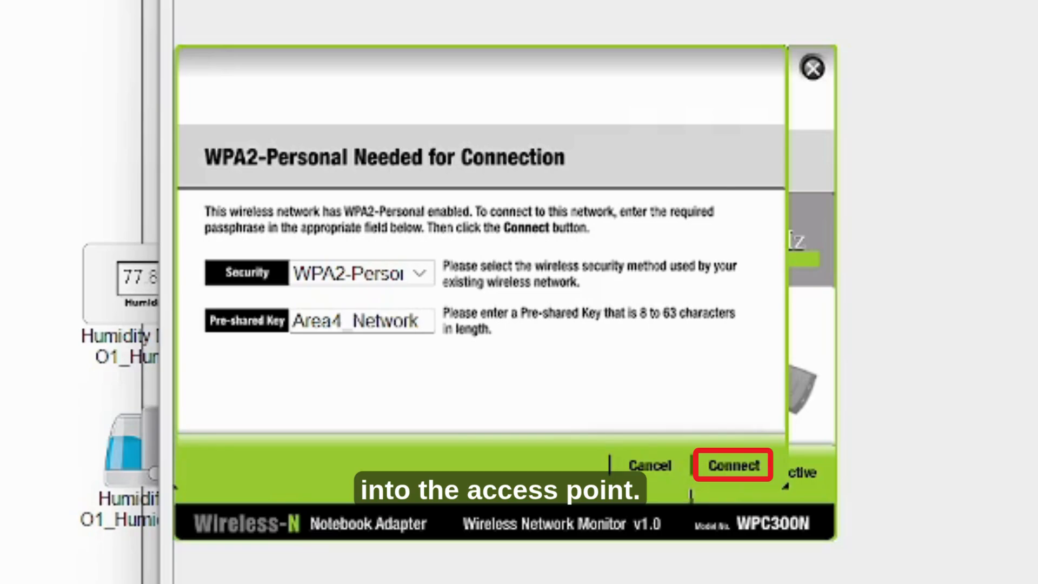
left_click(727, 469)
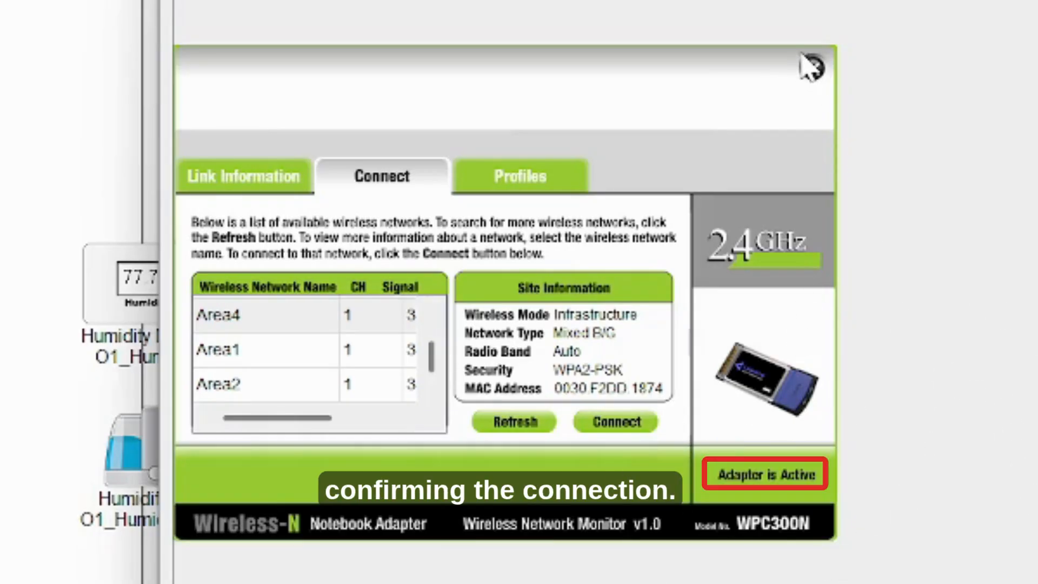
left_click(812, 68)
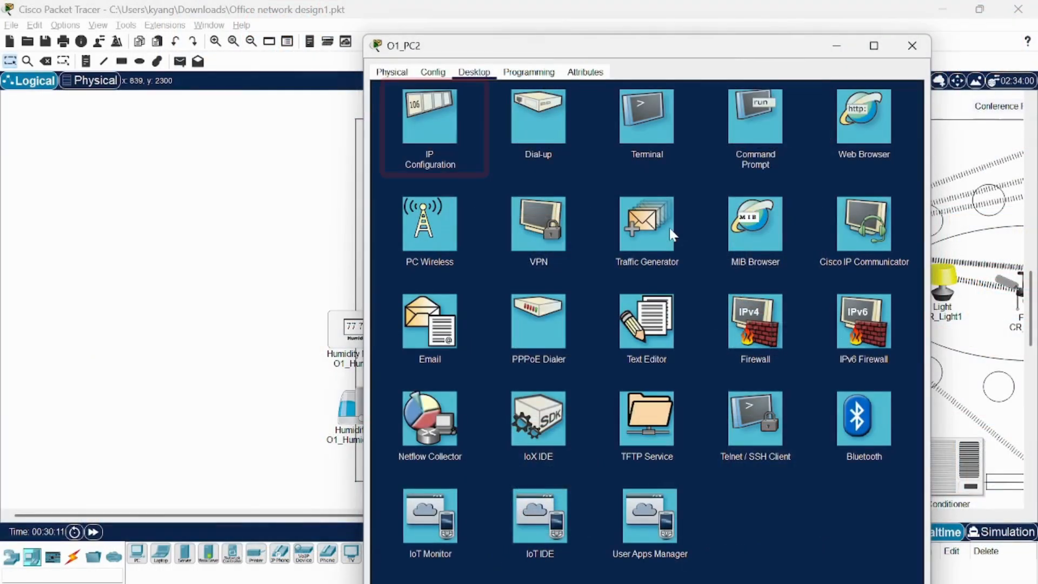
Re-request O1_PC2's IP address via DHCP, obtaining 192.168.1.112/255.255.255.0, and close its window.
left_click(441, 128)
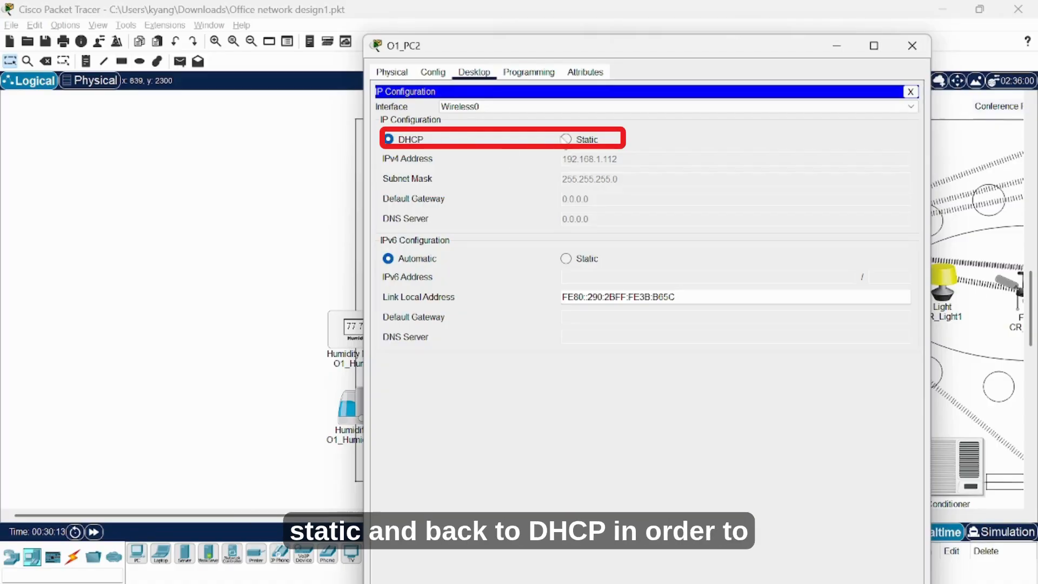
left_click(565, 139)
left_click(388, 139)
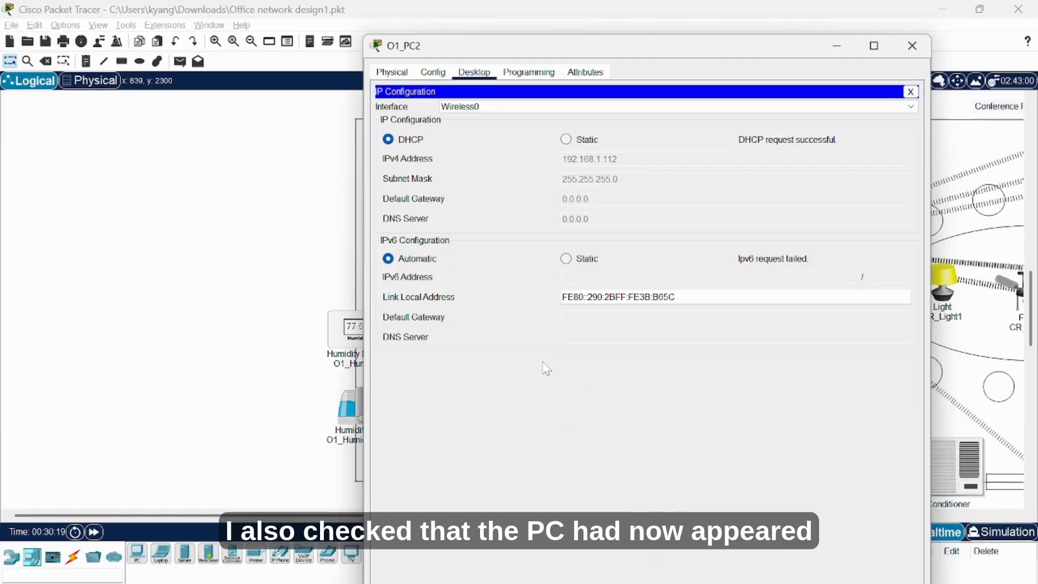
left_click(912, 46)
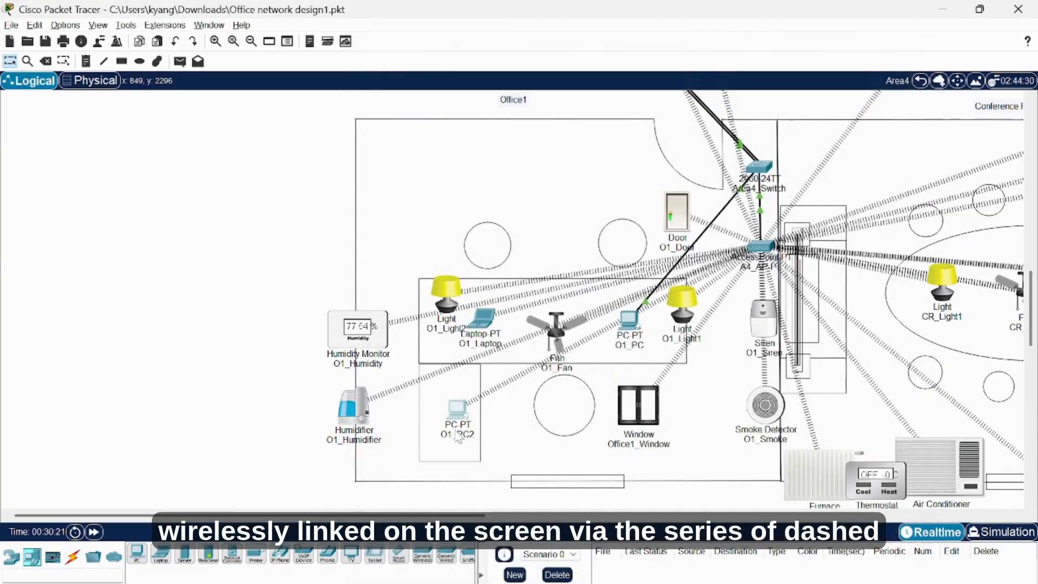
Open the Area1 cluster and inspect the IT_SwitchMain label, leaving its name unchanged.
mouse_move(456, 409)
left_mouse_down()
mouse_move(174, 331)
mouse_move(413, 416)
mouse_move(453, 413)
left_mouse_up()
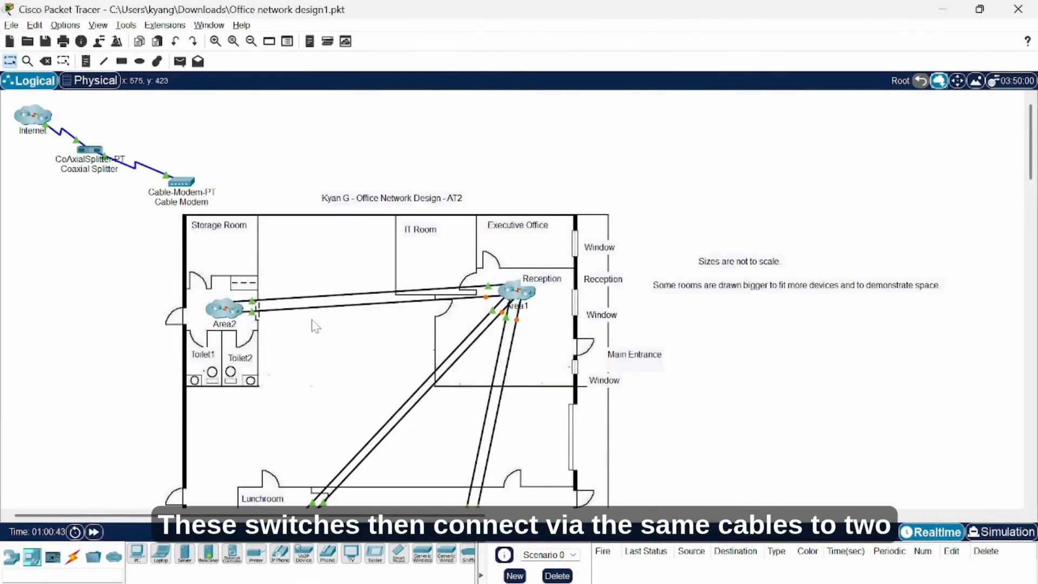
left_click(520, 291)
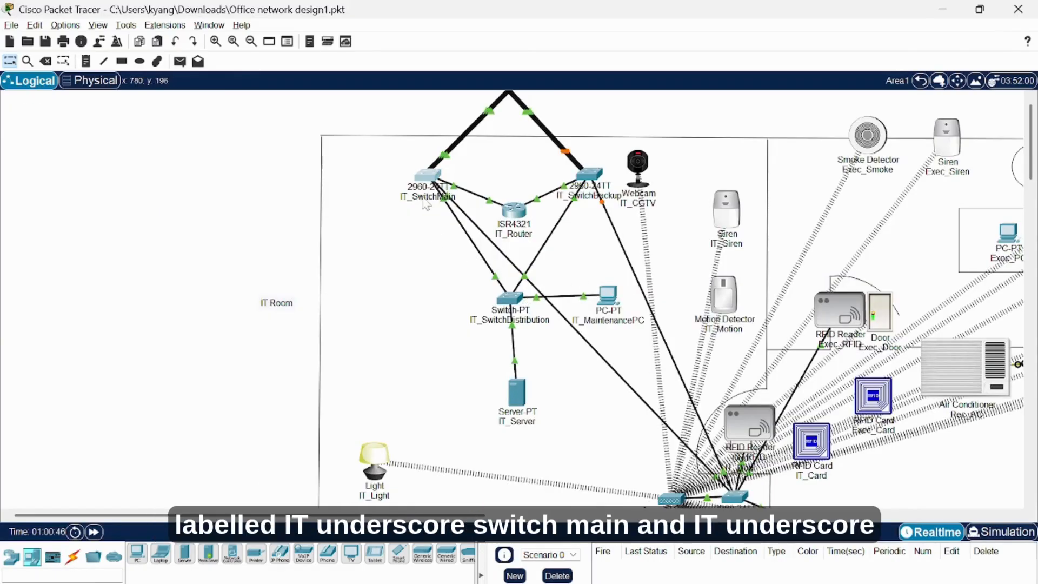
left_click(426, 199)
key("Return")
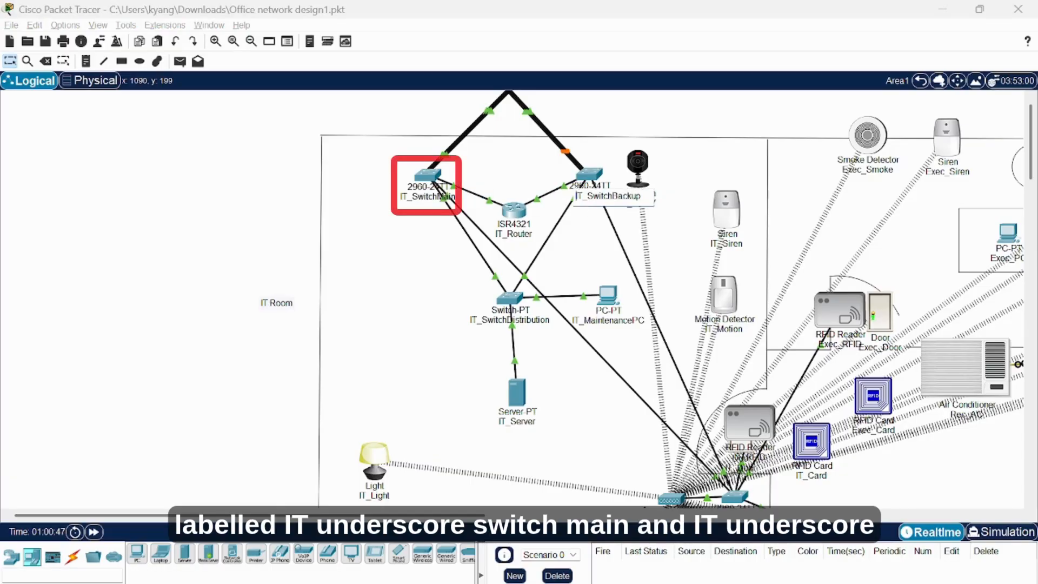
left_click(204, 212)
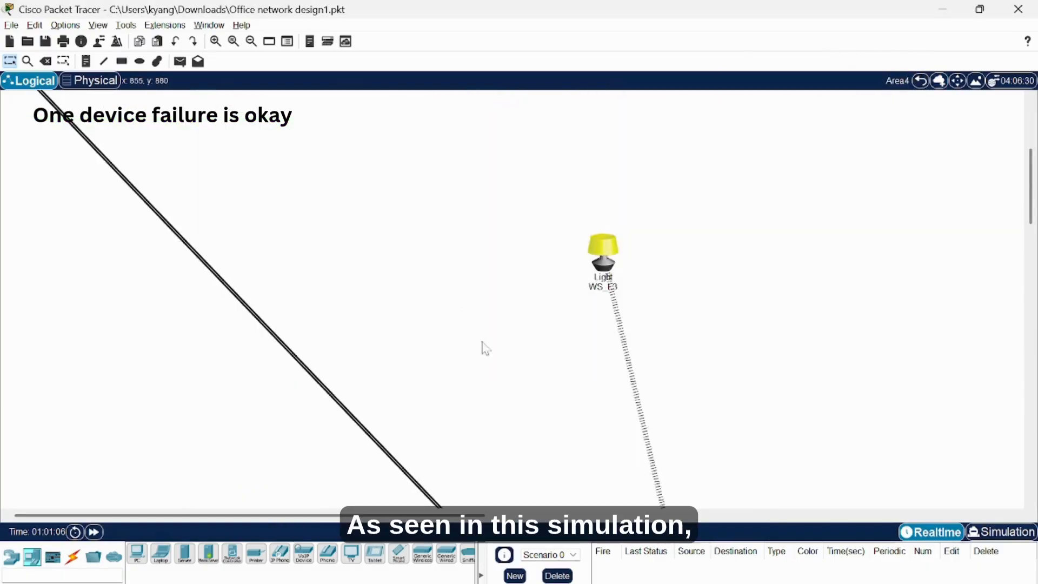
Pan and scroll around the Area4 workspace on the way back to the Root floor plan.
left_click_drag(391, 515, 529, 515)
scroll(528, 420, "down", 5)
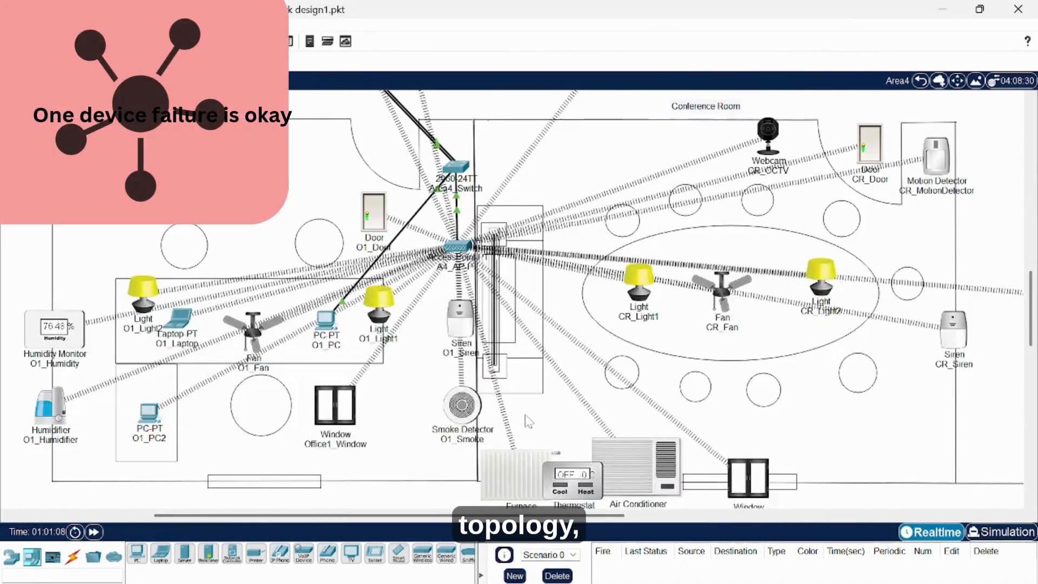
scroll(524, 417, "down", 1)
scroll(519, 413, "up", 1)
scroll(520, 413, "up", 1)
scroll(487, 362, "up", 1)
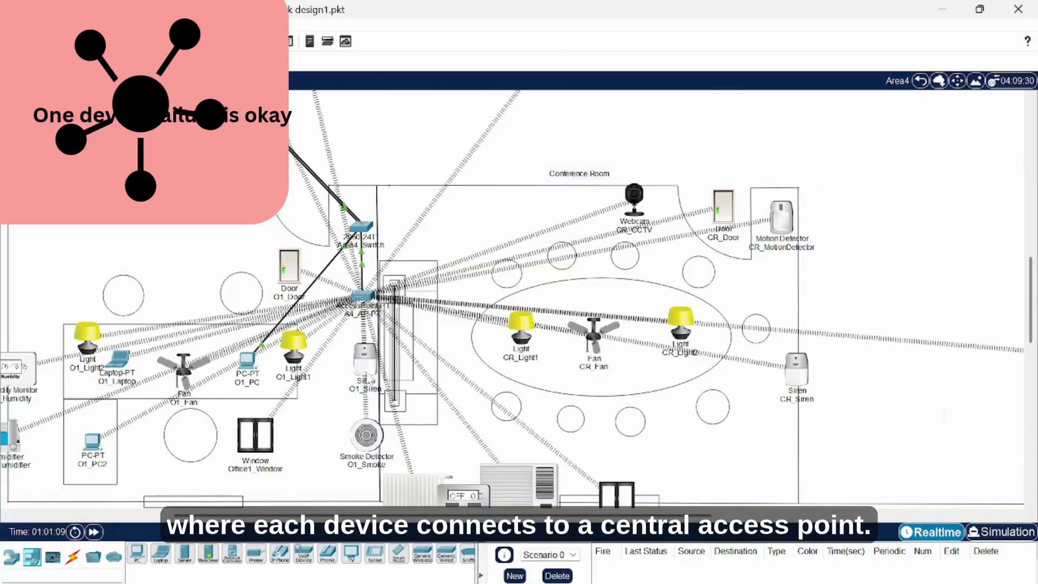
left_click_drag(382, 515, 363, 506)
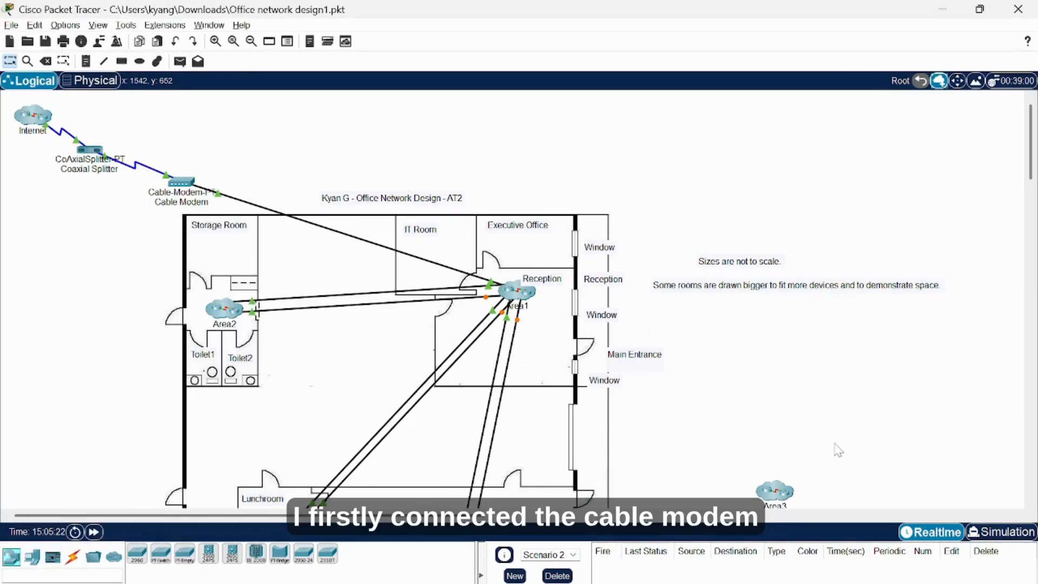
Place a motion detector beside CR_Door and name it CR_MotionDetector.
double_click(508, 294)
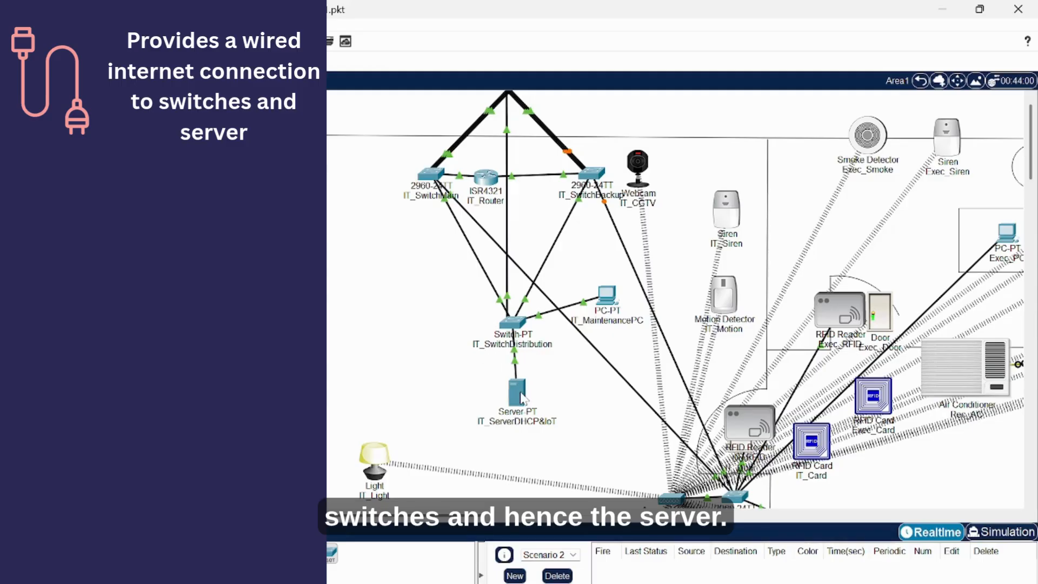
mouse_move(521, 399)
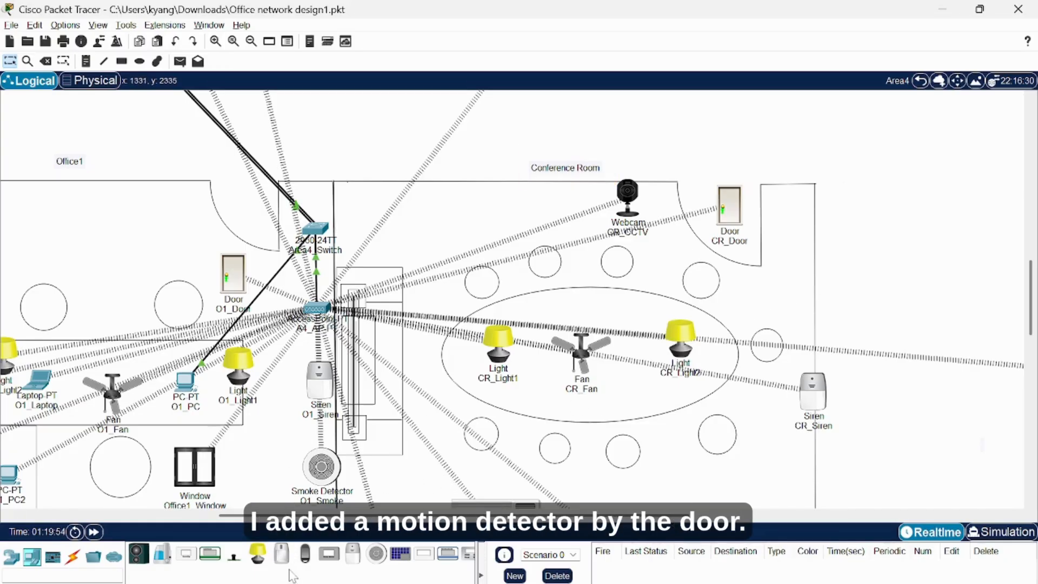
left_click_drag(281, 557, 791, 215)
left_click(788, 248)
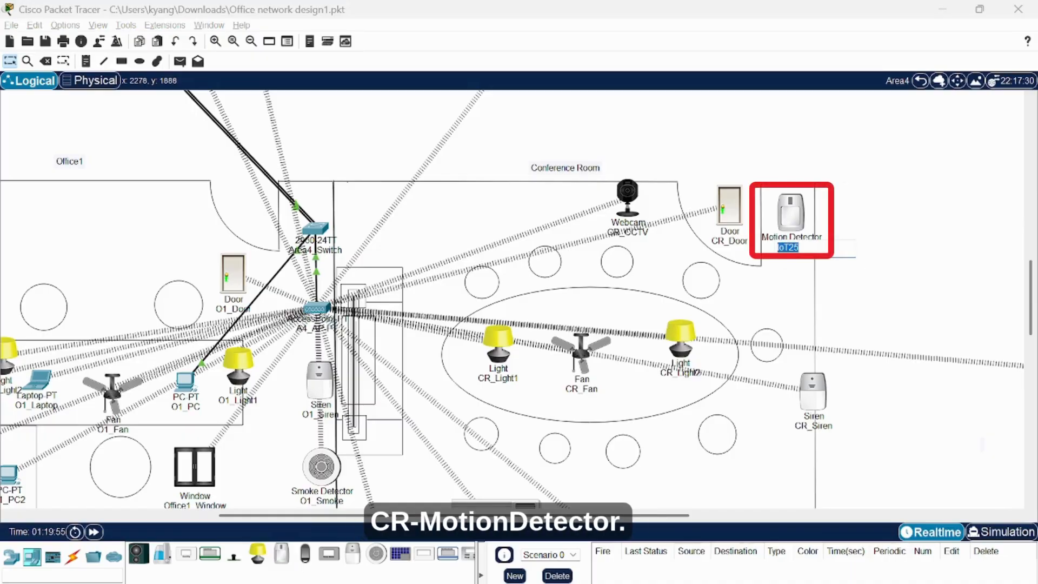
type("CR_MotionDete")
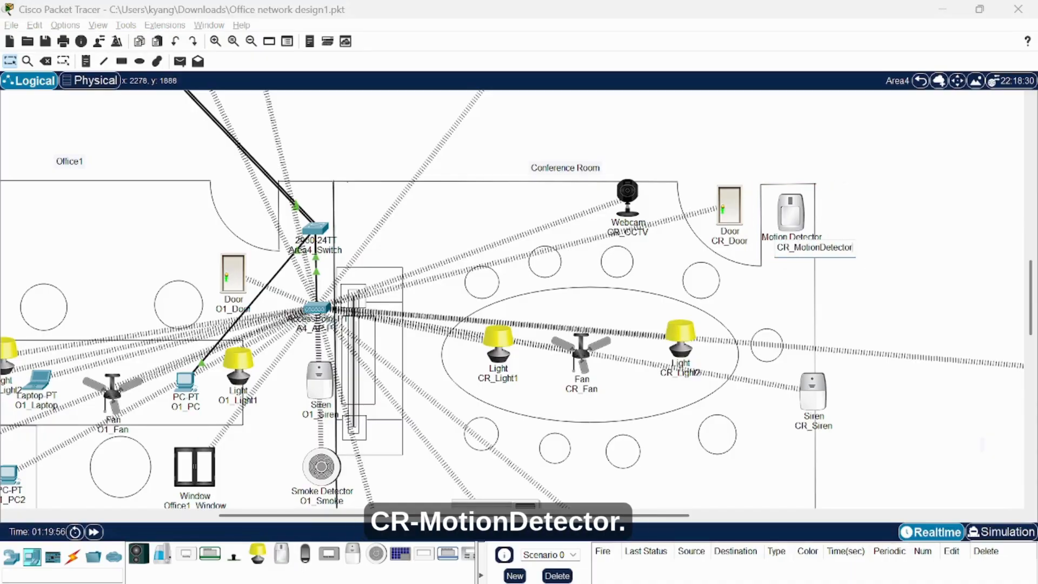
type("ctor")
key("Return")
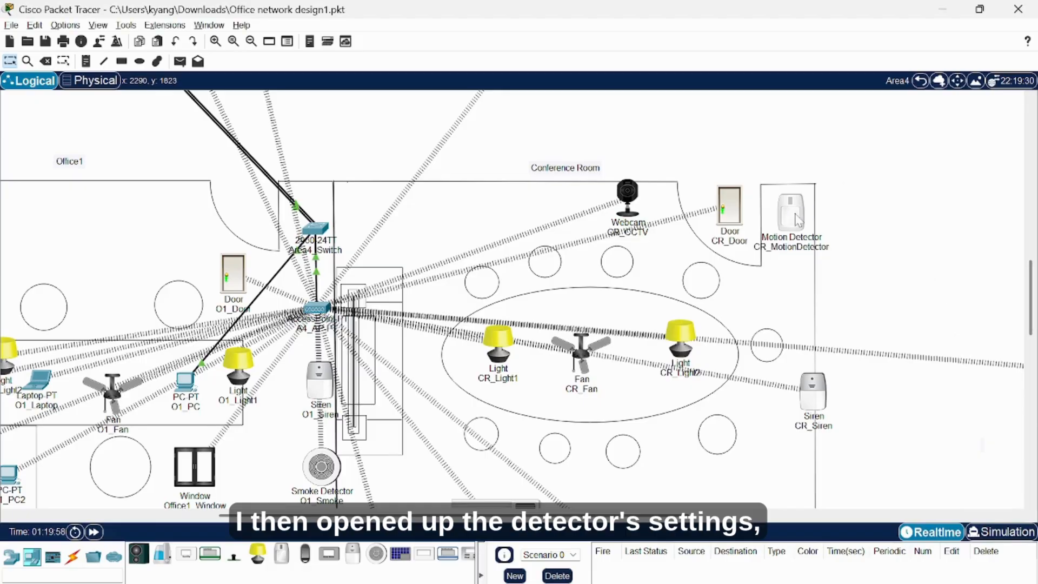
left_click(798, 219)
Set CR_MotionDetector's Wireless0 to SSID Area4 with WPA2-PSK and enter the network pass phrase.
left_click(499, 171)
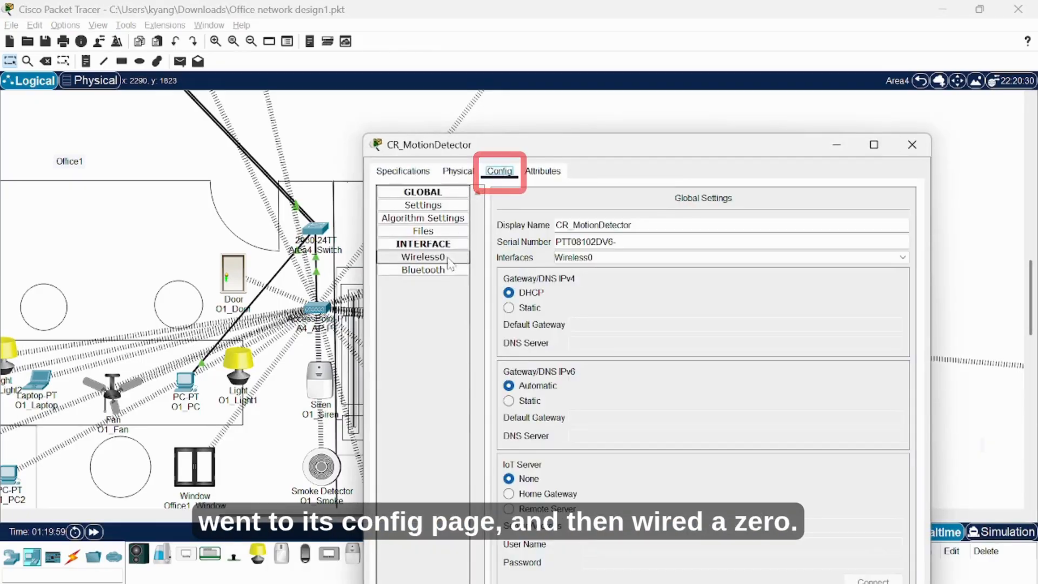
left_click(423, 256)
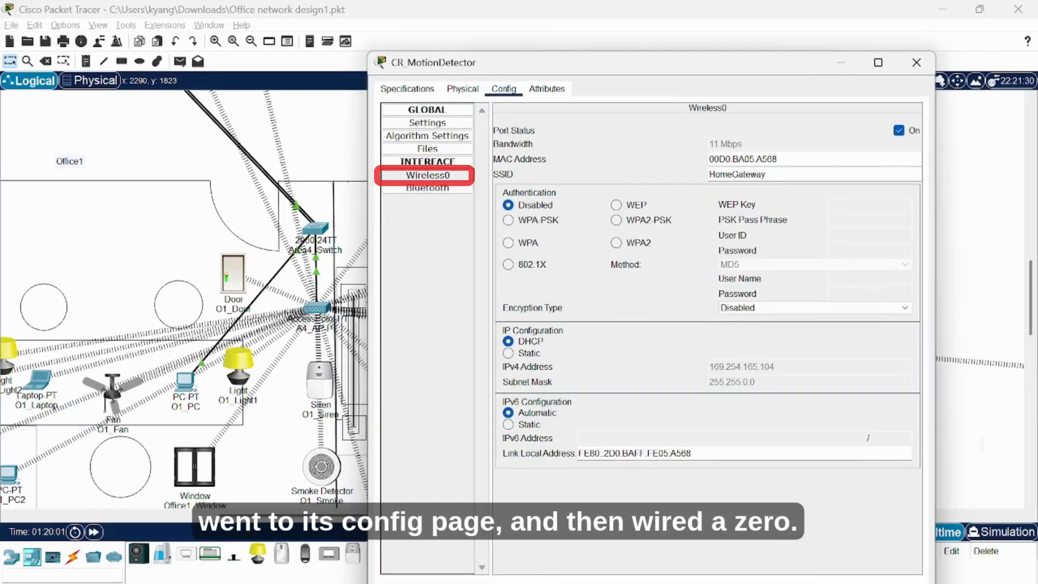
double_click(720, 175)
type("Area")
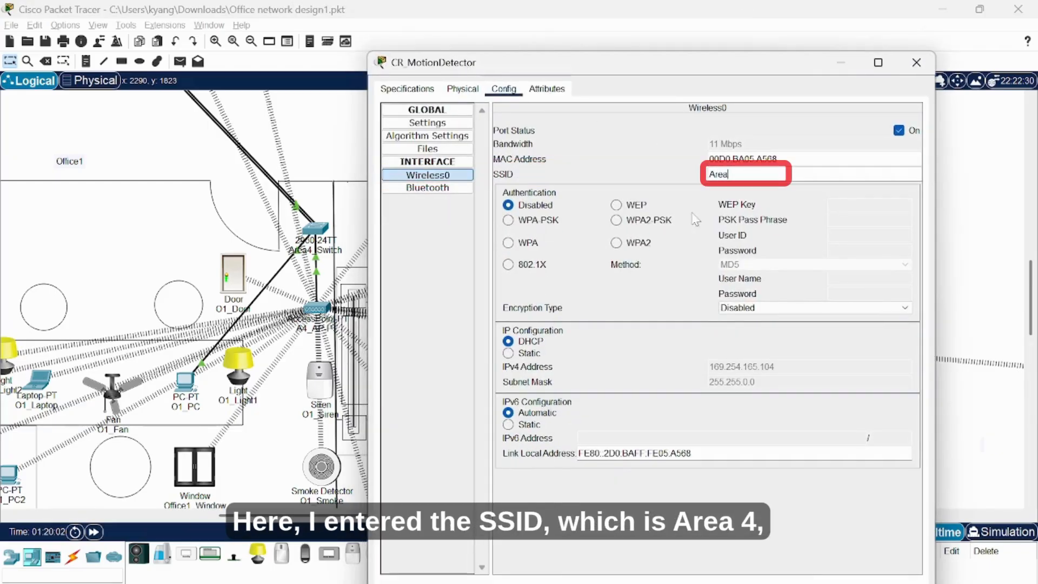
type("4")
left_click(616, 220)
left_click(828, 220)
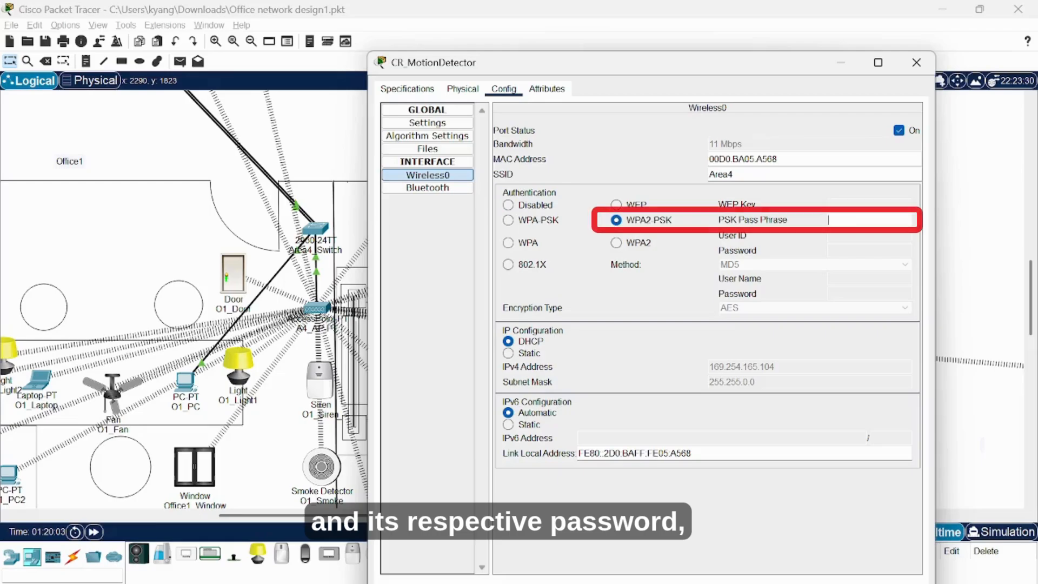
type("Area4_Network")
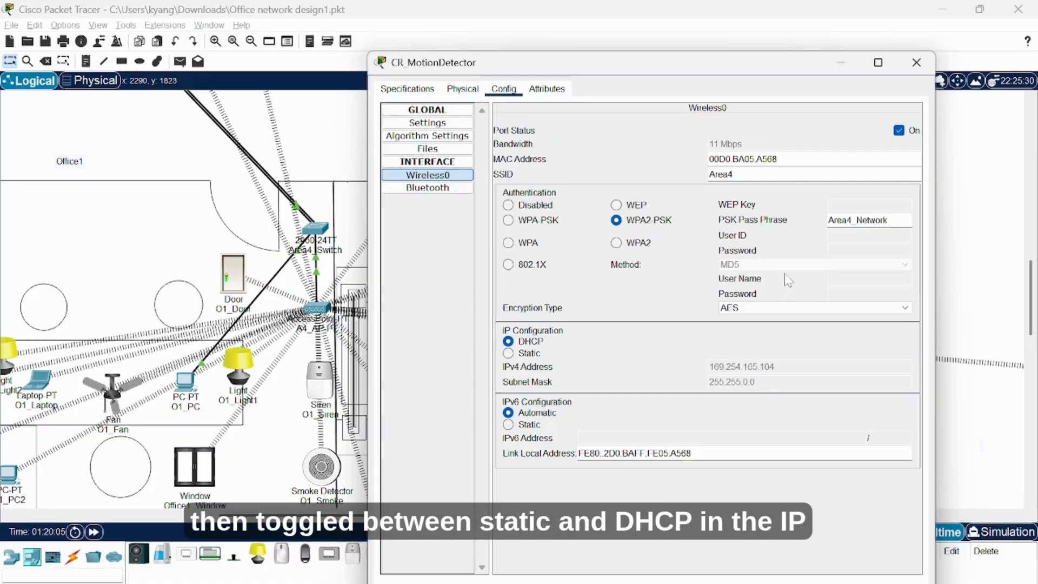
Toggle the detector's addressing to Static and back to DHCP so it obtains 192.168.1.123.
left_click(508, 353)
left_click(508, 341)
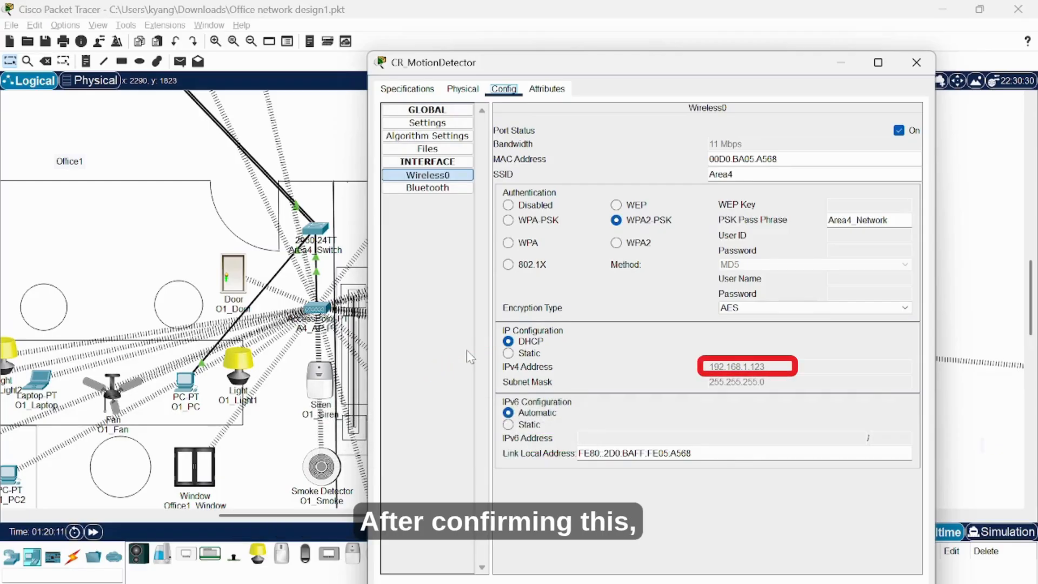
left_click(427, 123)
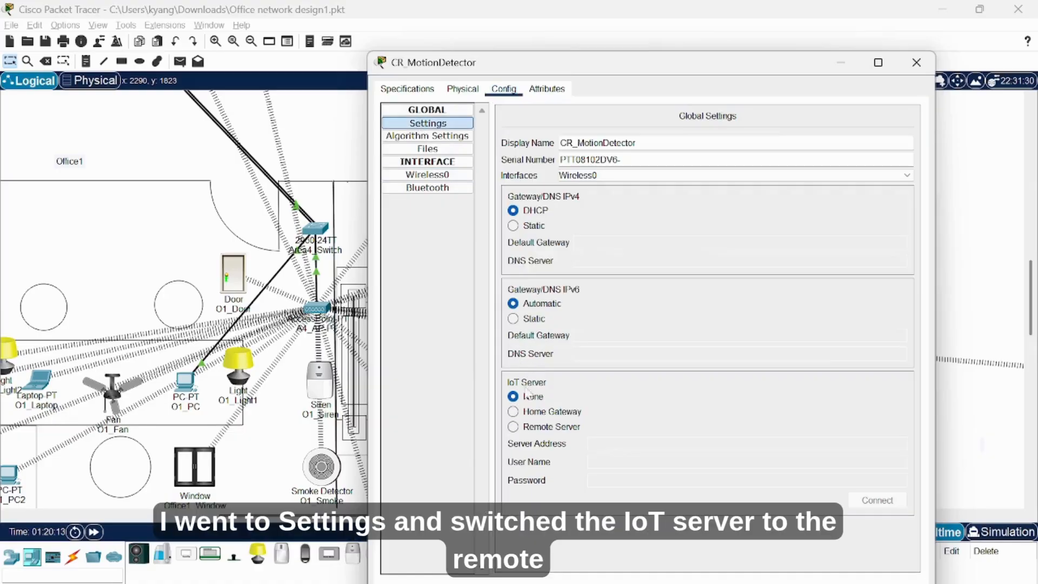
Connect CR_MotionDetector to the remote IoT server 192.168.1.1 using the server's login credentials.
left_click(538, 426)
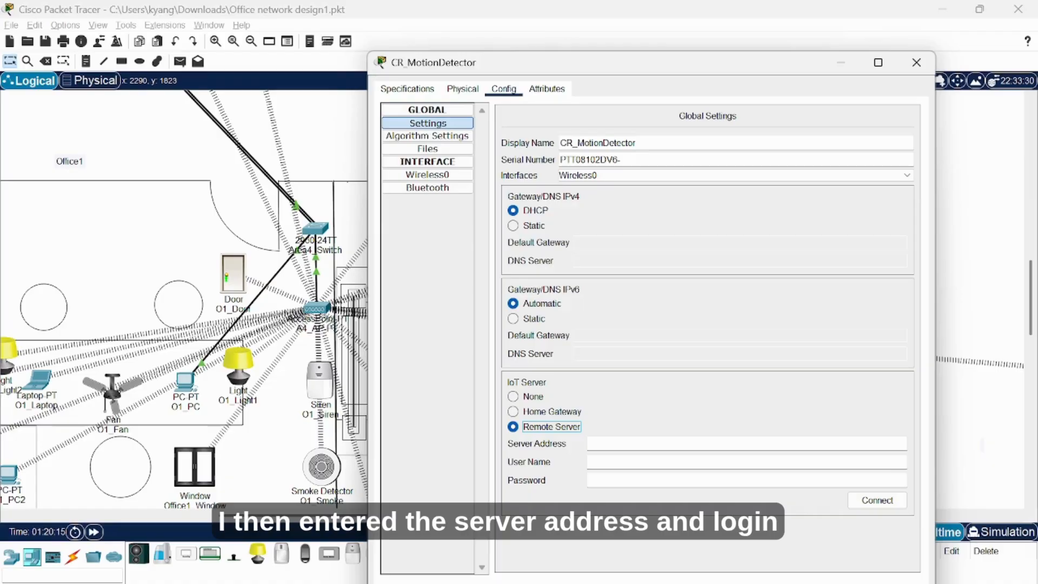
type("192.168.1.1")
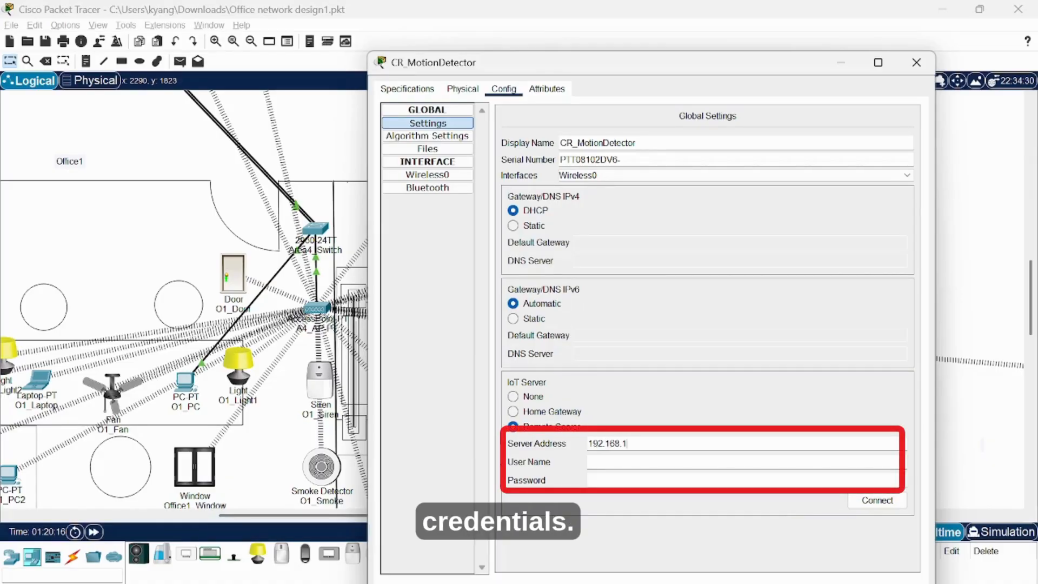
key("Tab")
type("admin")
key("Tab")
type("admin")
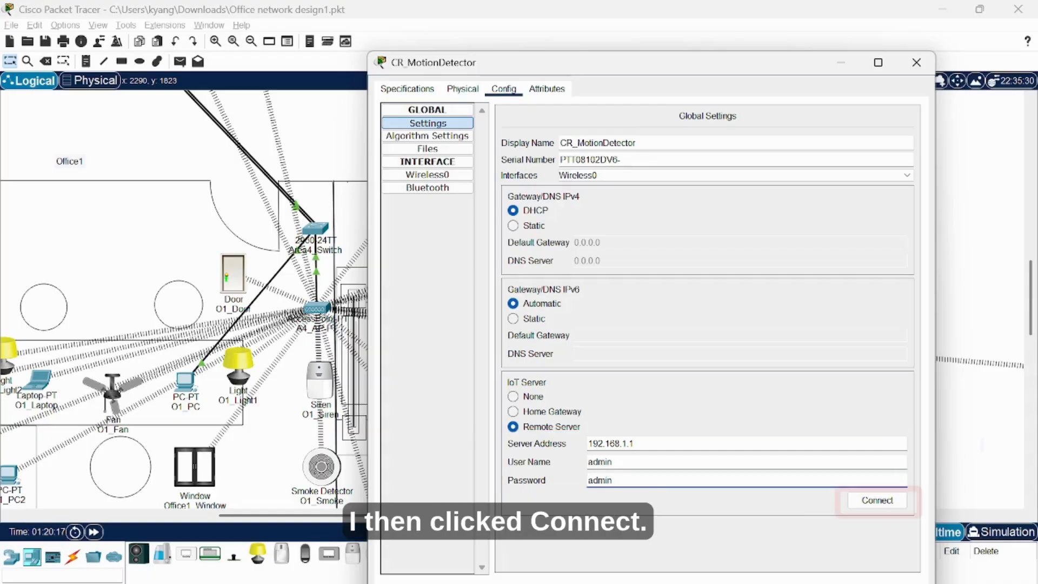
left_click(861, 502)
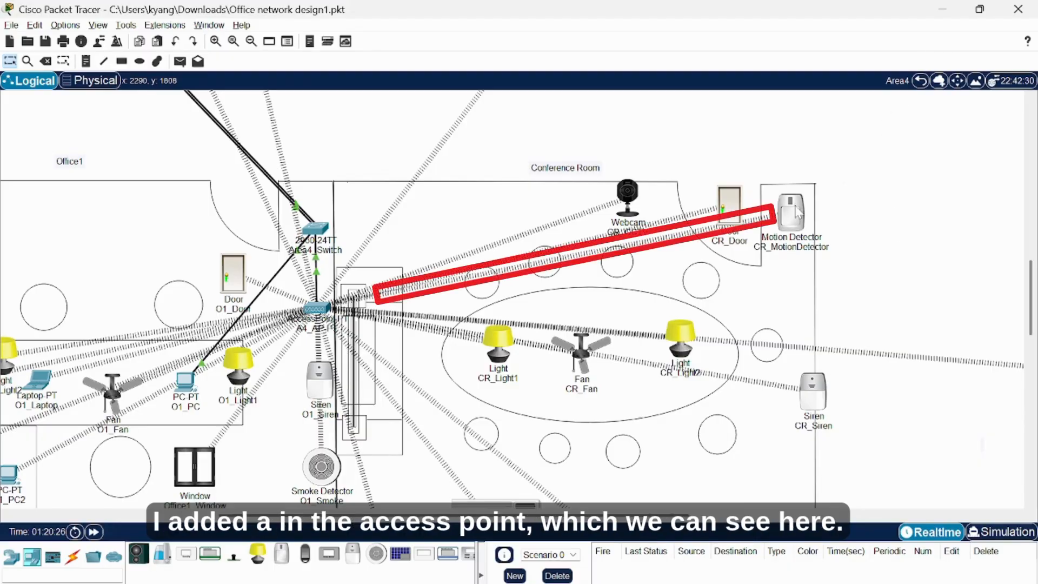
mouse_move(795, 206)
left_mouse_down()
mouse_move(845, 199)
mouse_move(798, 208)
left_mouse_up()
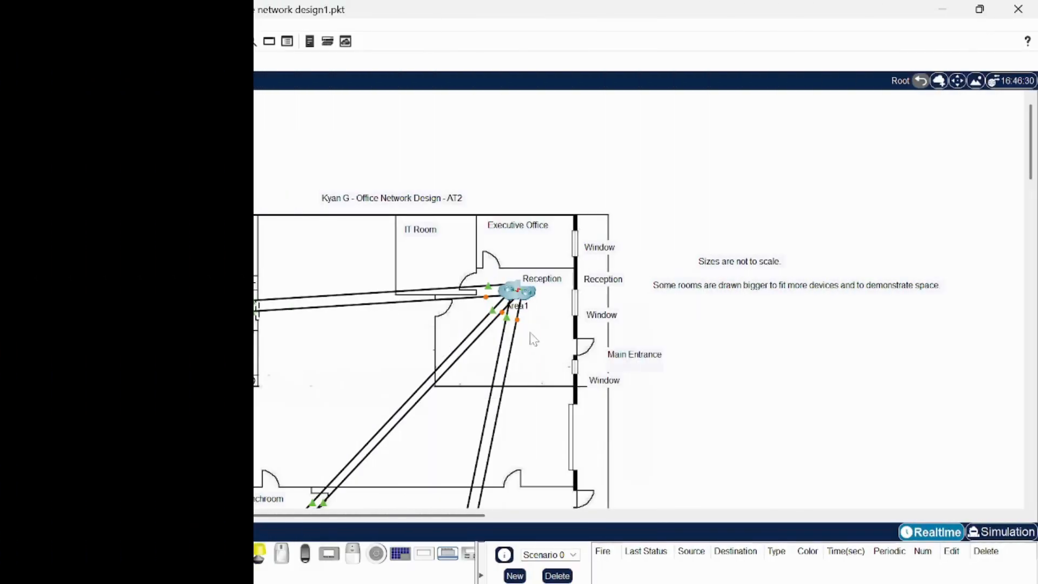
scroll(578, 313, "up", 3)
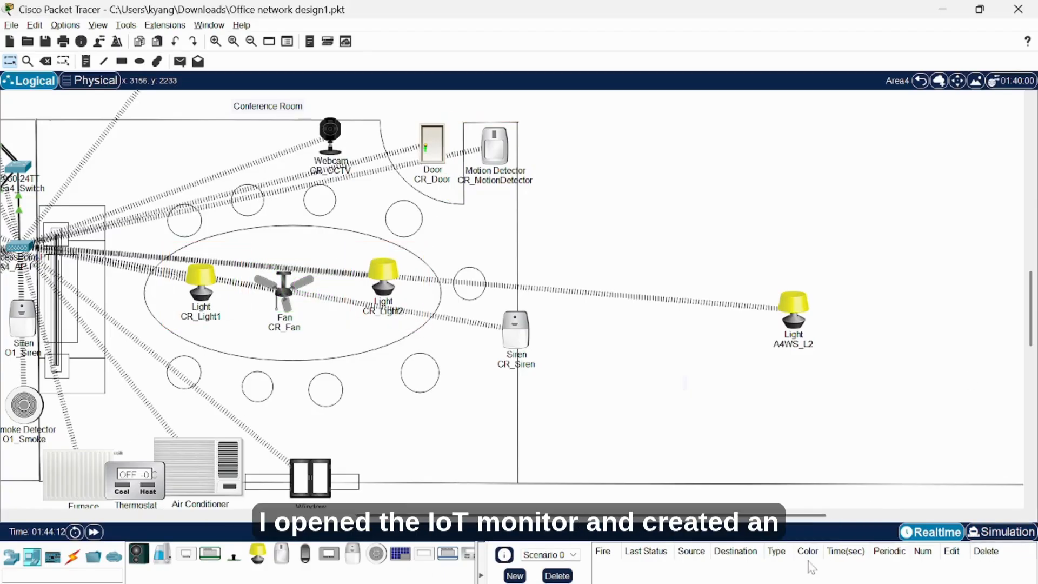
Create rule CR_Enter with condition CR_MotionDetector On is true.
key("alt+Tab")
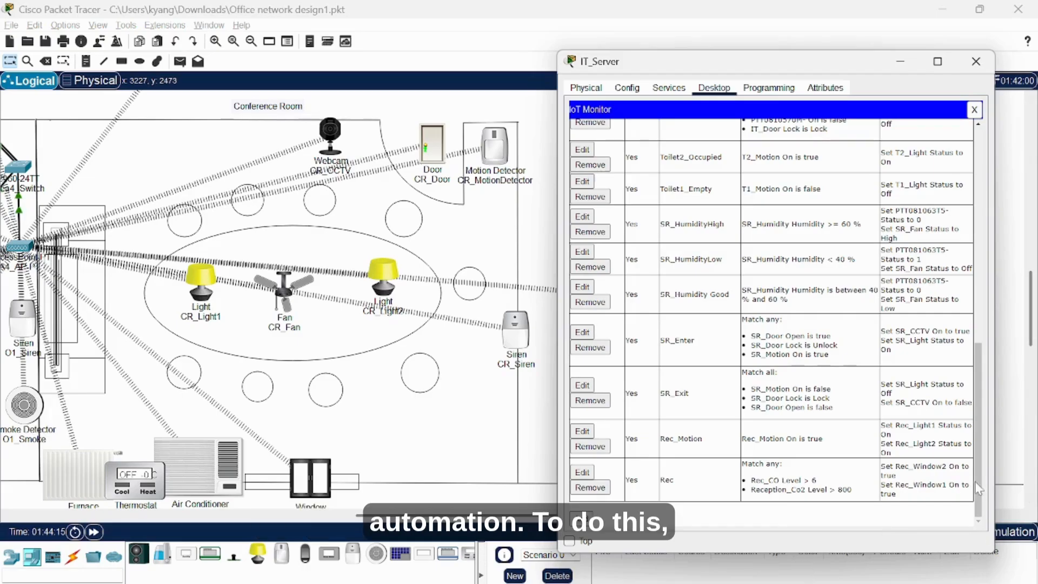
left_click(581, 517)
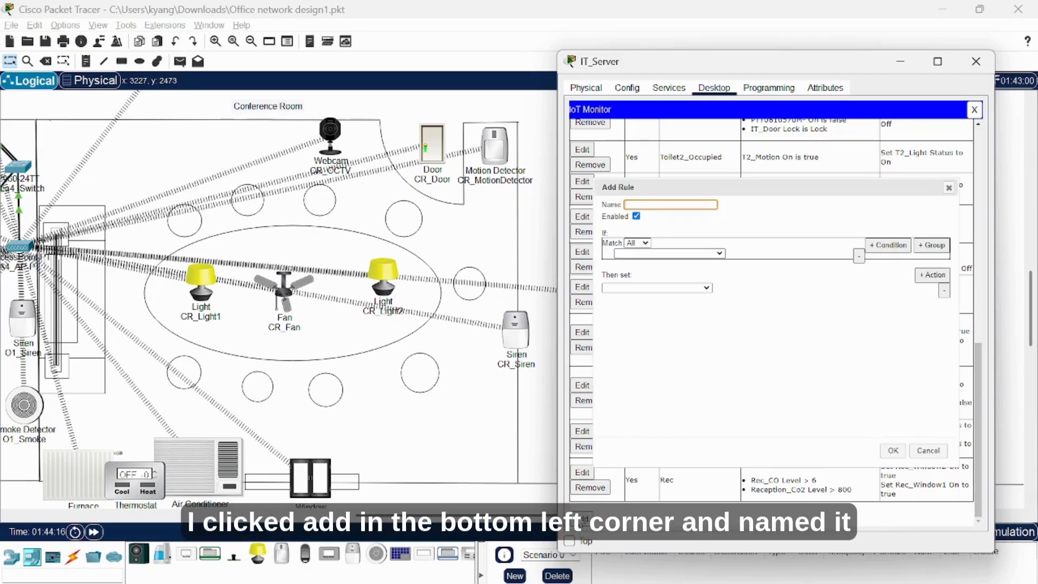
type("C")
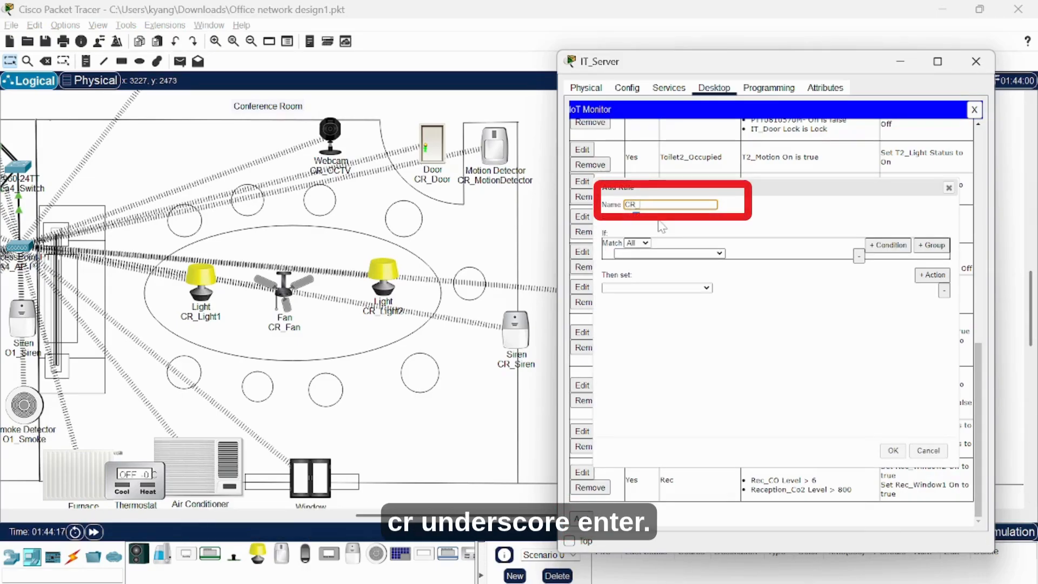
type("R_Enter")
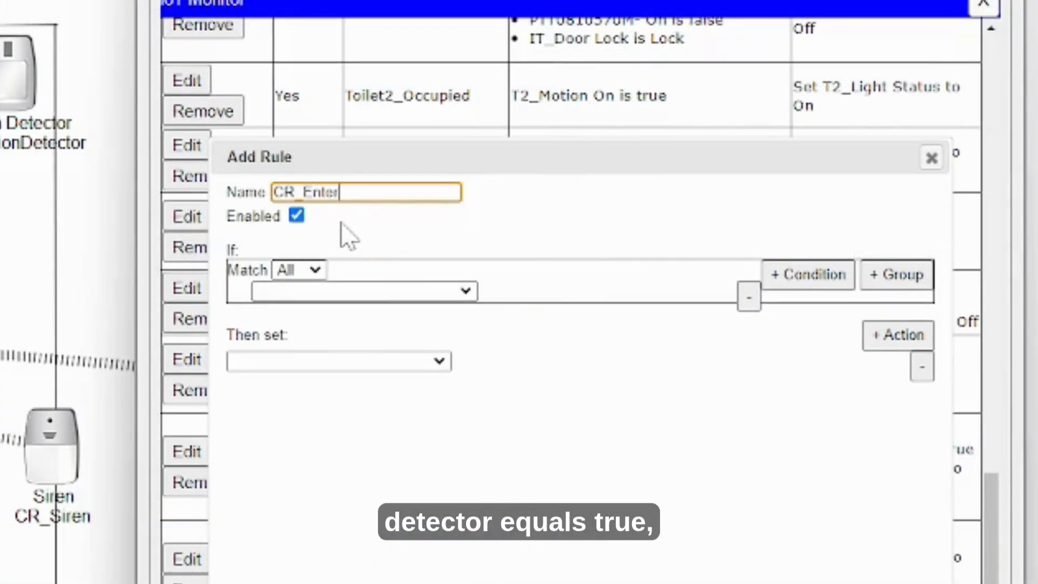
left_click(366, 292)
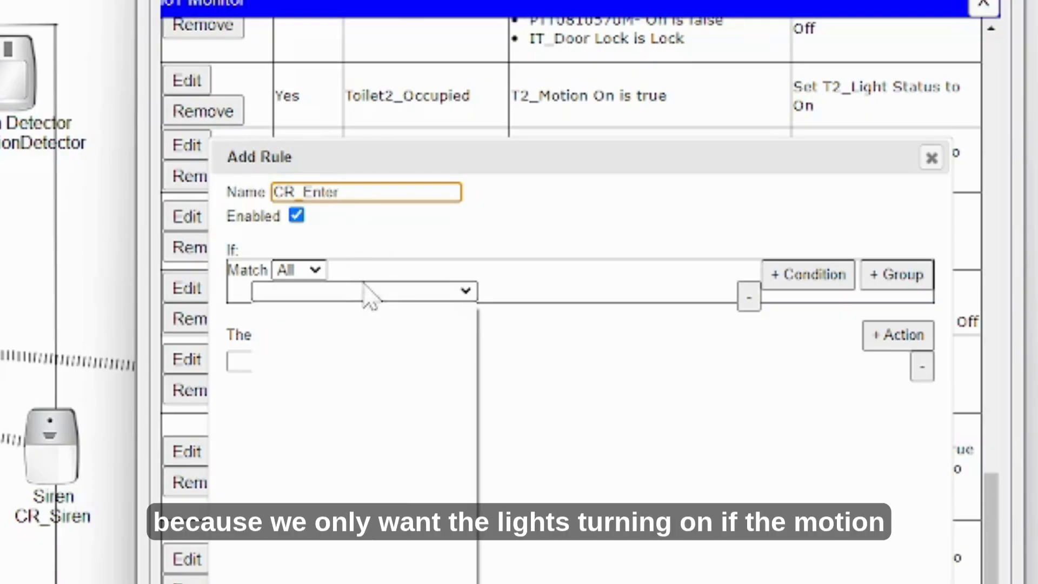
left_click_drag(464, 359, 459, 583)
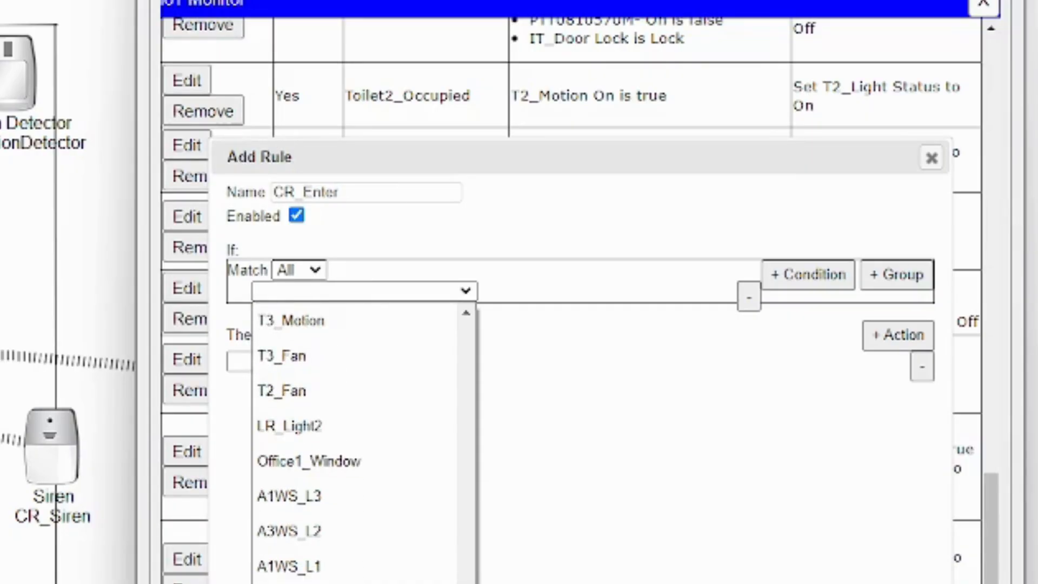
left_click(345, 583)
left_click(516, 295)
left_click(508, 347)
left_click(558, 295)
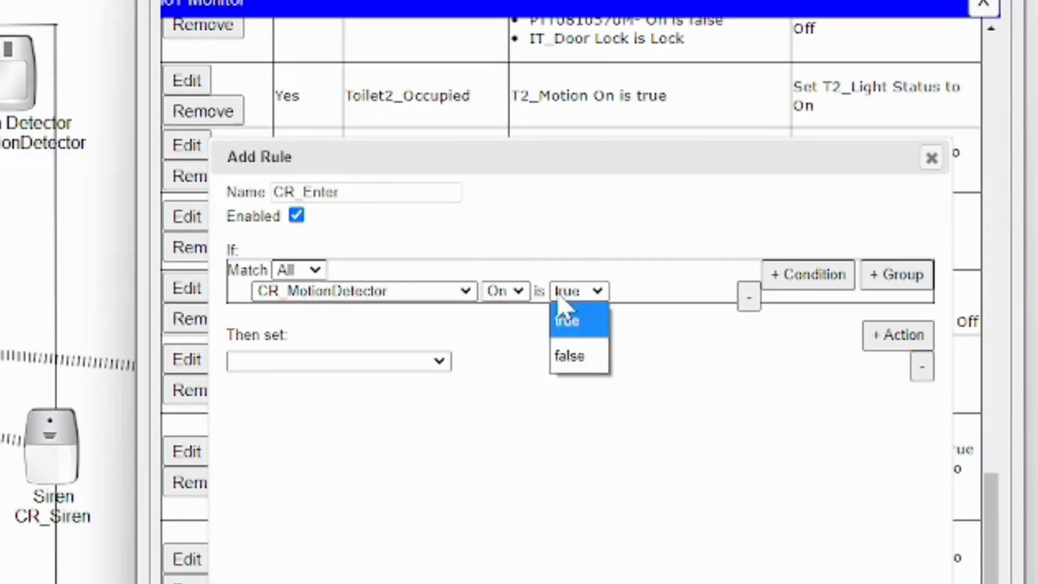
left_click(559, 313)
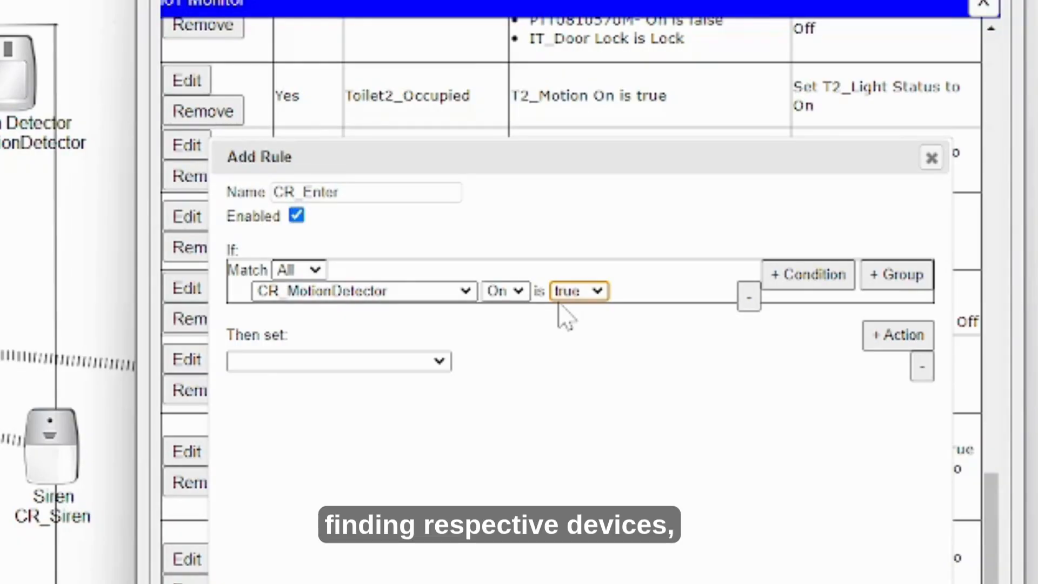
Add the action setting CR_Light1 Status to On.
left_click(394, 363)
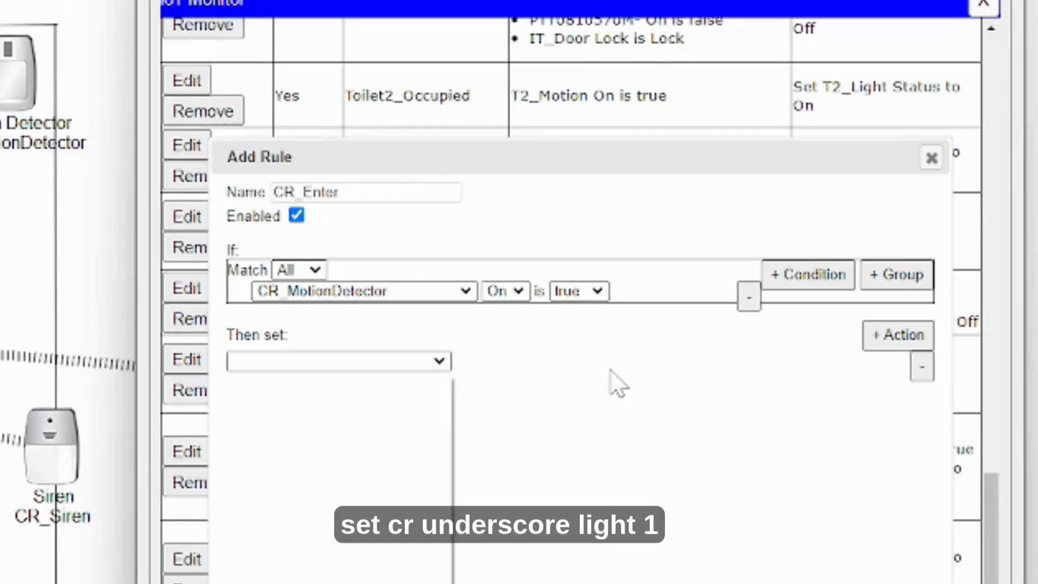
left_click_drag(445, 500, 446, 583)
left_click(411, 583)
left_click(574, 361)
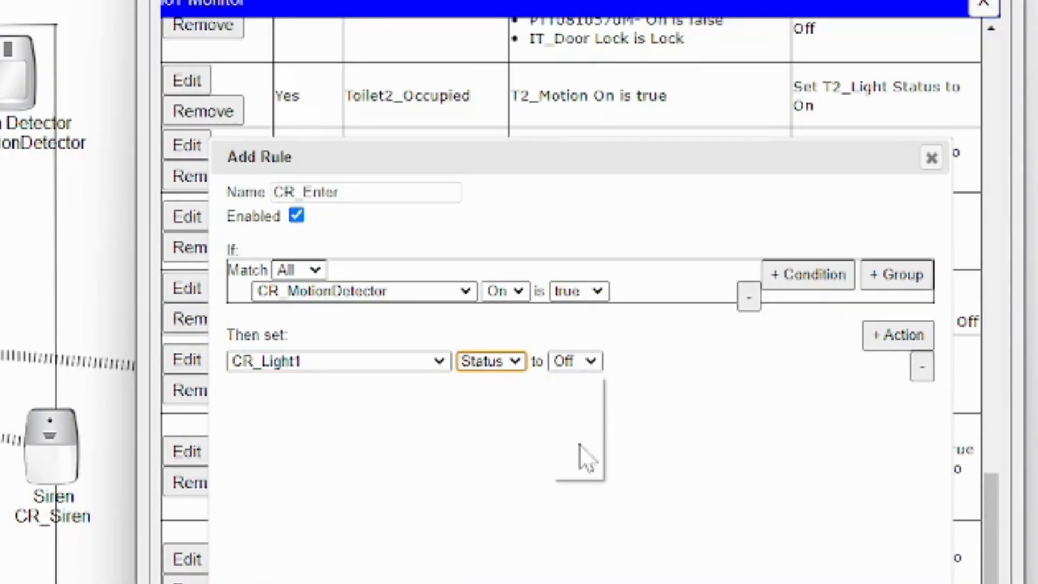
left_click(575, 461)
Add a second action setting CR_Light2 Status to On and save the rule.
left_click(897, 335)
left_click(370, 381)
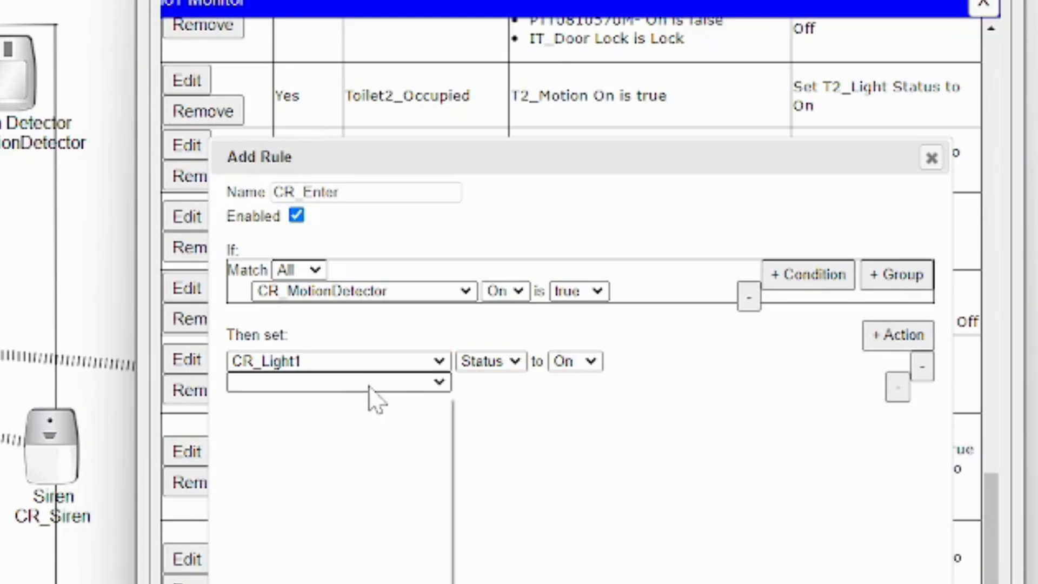
left_click_drag(451, 482, 446, 583)
left_click(378, 583)
left_click(491, 378)
left_click(493, 415)
left_click(570, 385)
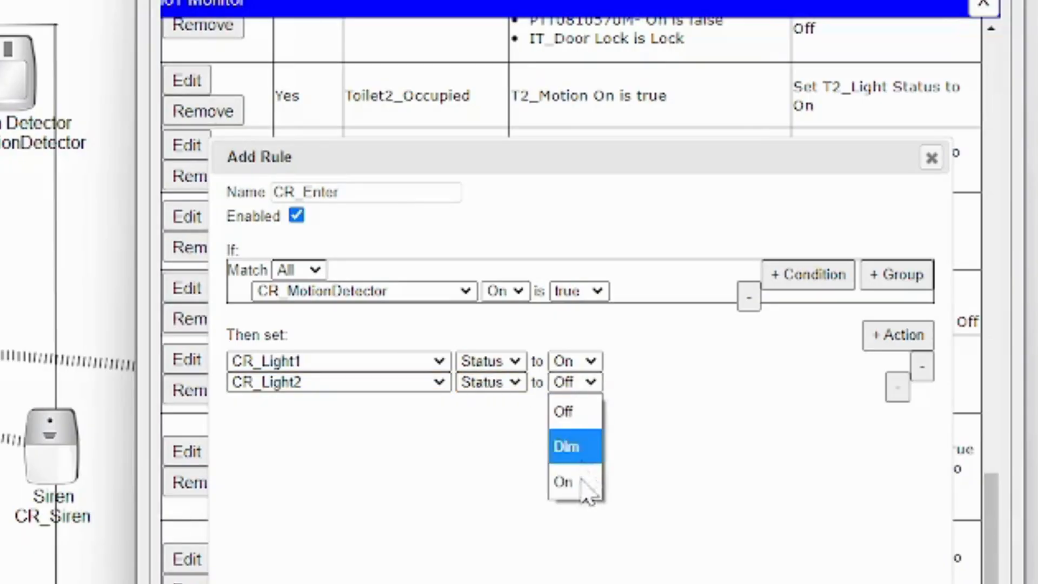
left_click(581, 481)
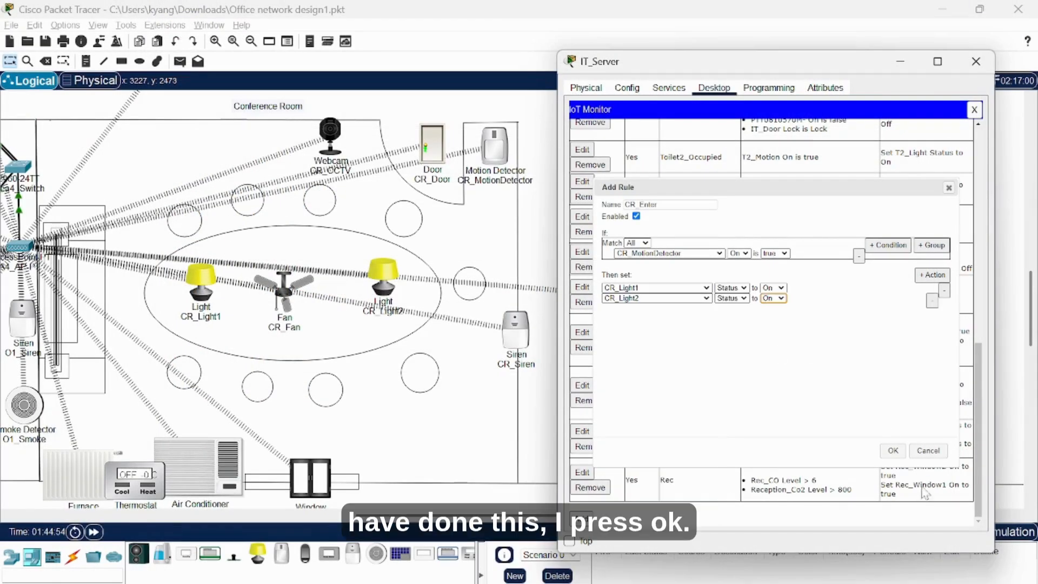
left_click(899, 453)
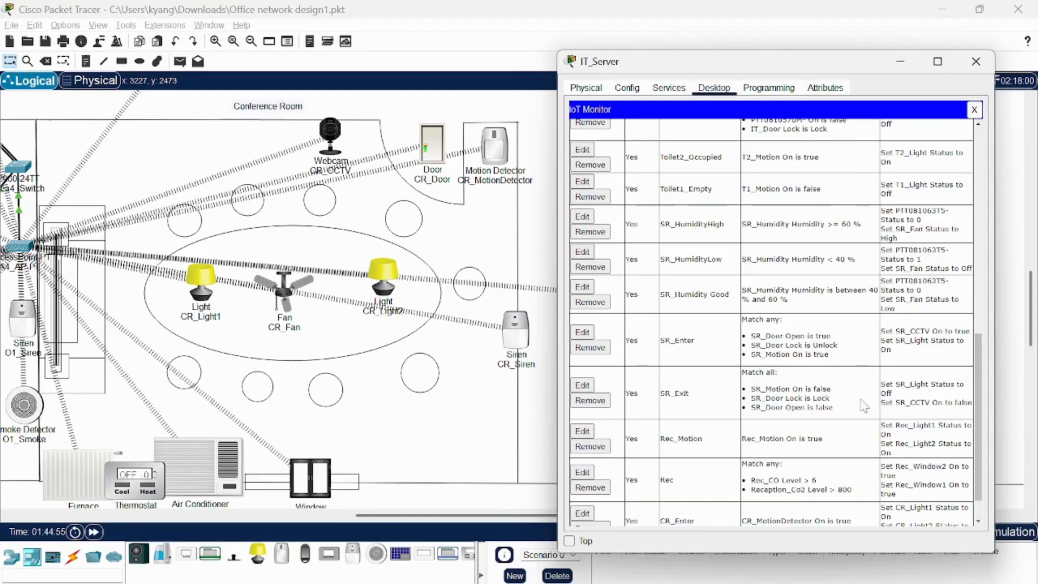
Close the IT_Server window and trigger CR_MotionDetector so both conference room lights switch on.
key("Escape")
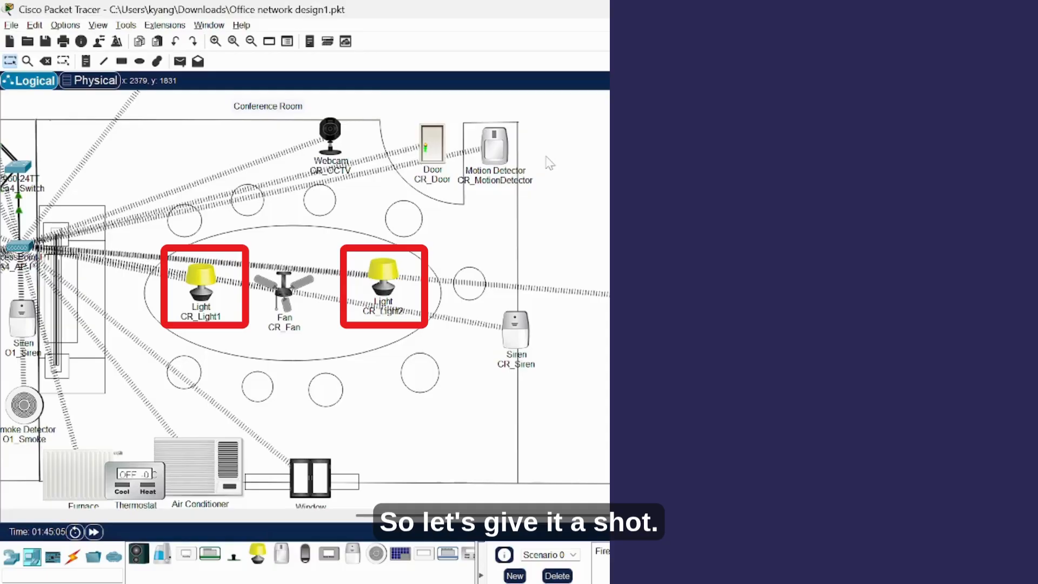
mouse_move(505, 153)
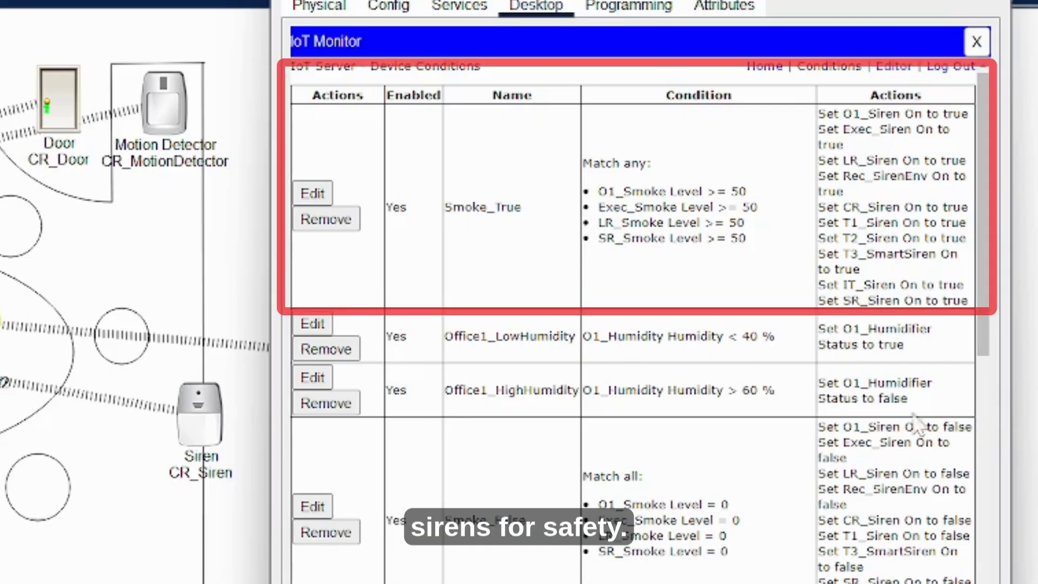
Edit the Smoke_True rule and leave its Match mode set to Any.
left_click(318, 192)
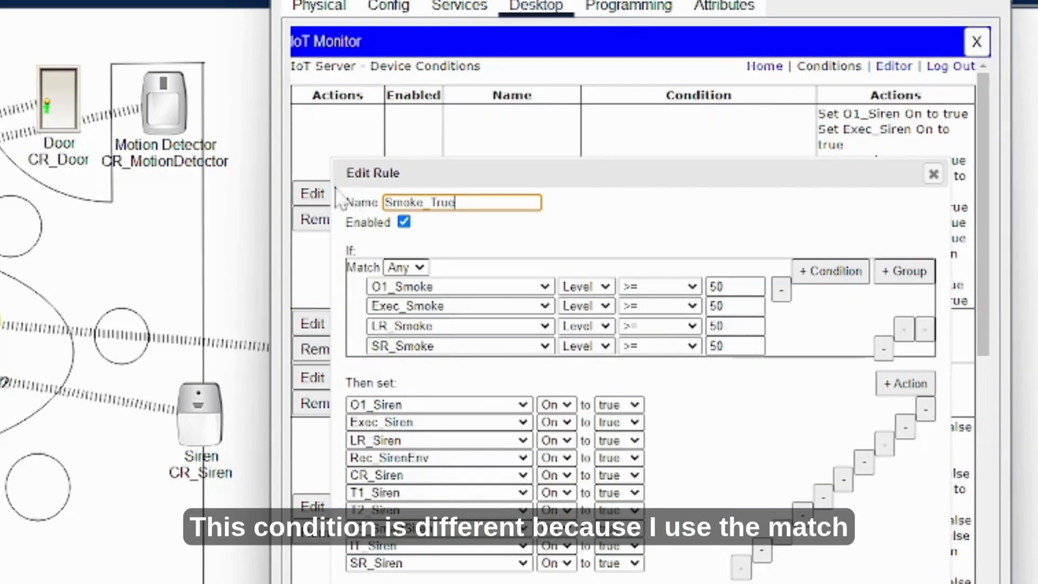
left_click(398, 268)
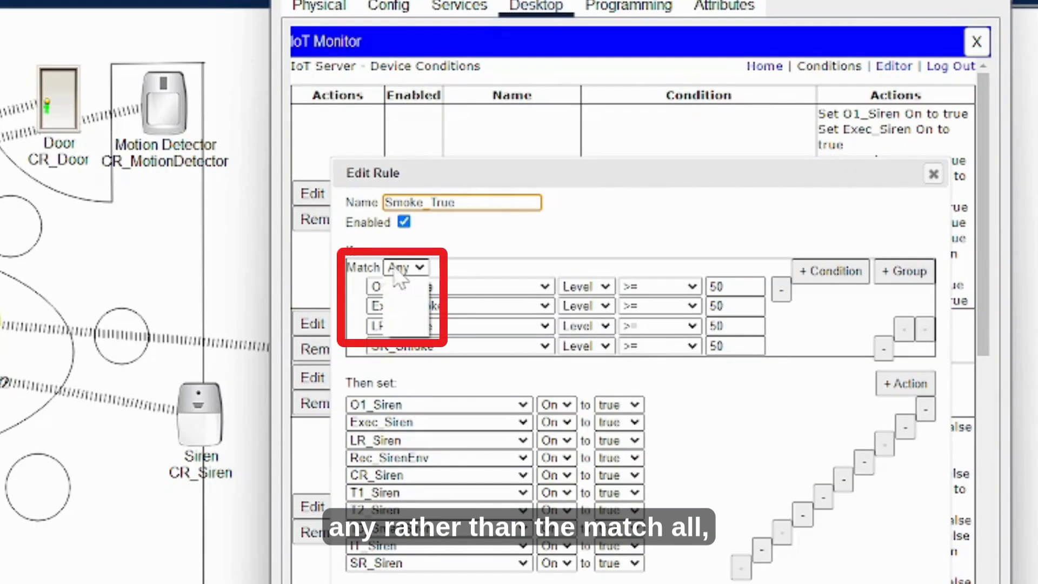
left_click(409, 282)
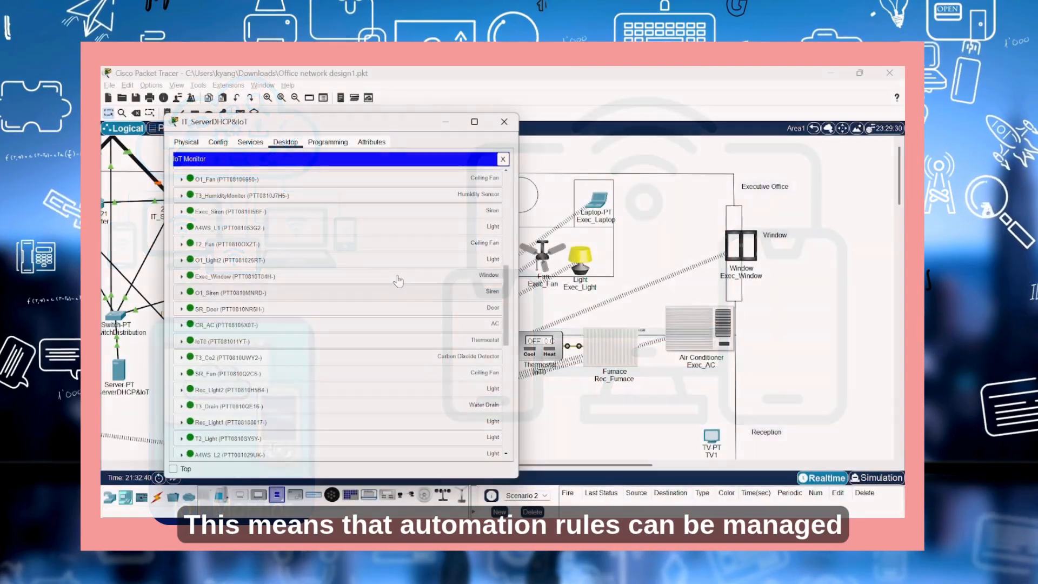
Advance to the slide showing the IoT Monitor device list with live statuses.
left_click(399, 277)
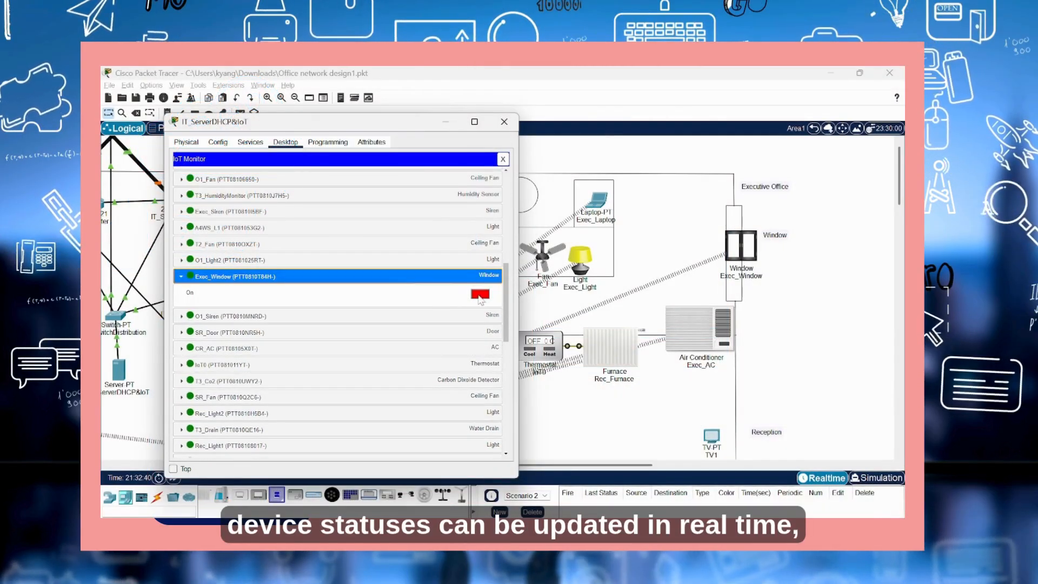